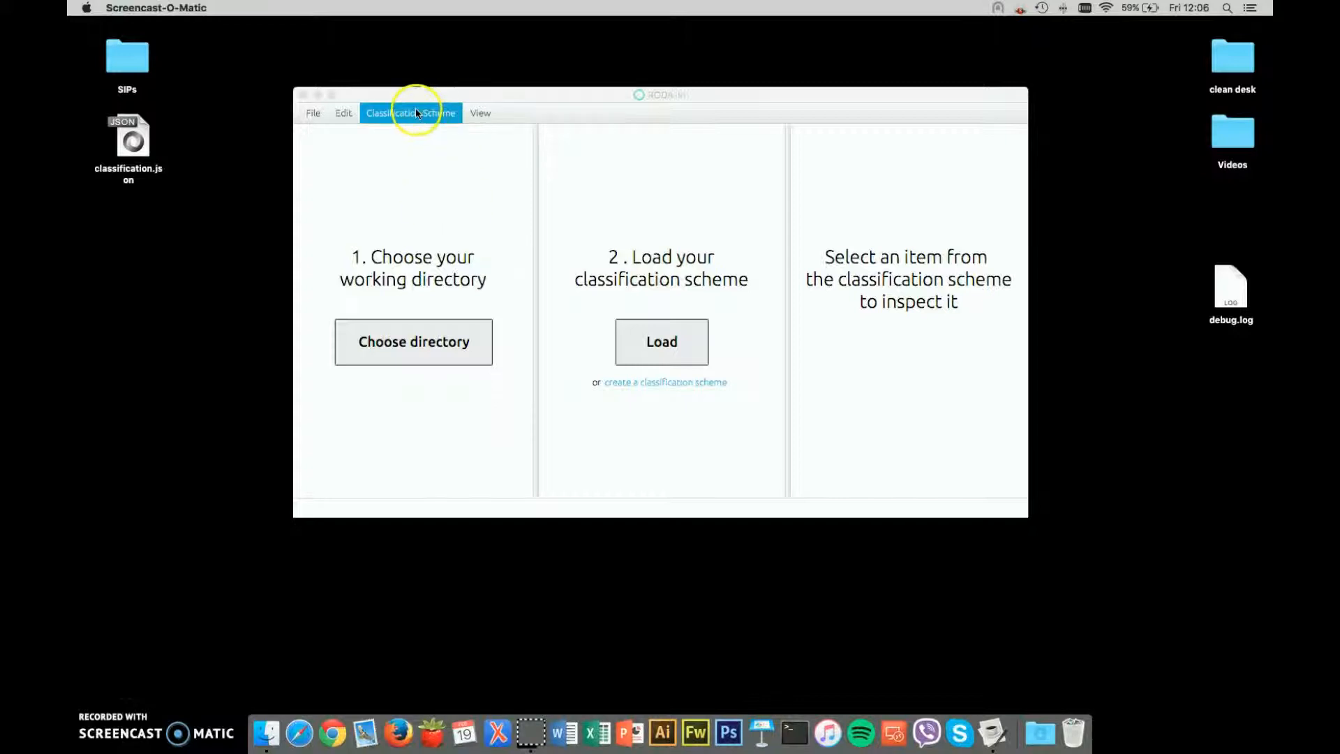
Step: Reposition the RODA-In window on the desktop and enlarge it to full screen
drag(463, 99, 494, 273)
drag(646, 245, 656, 87)
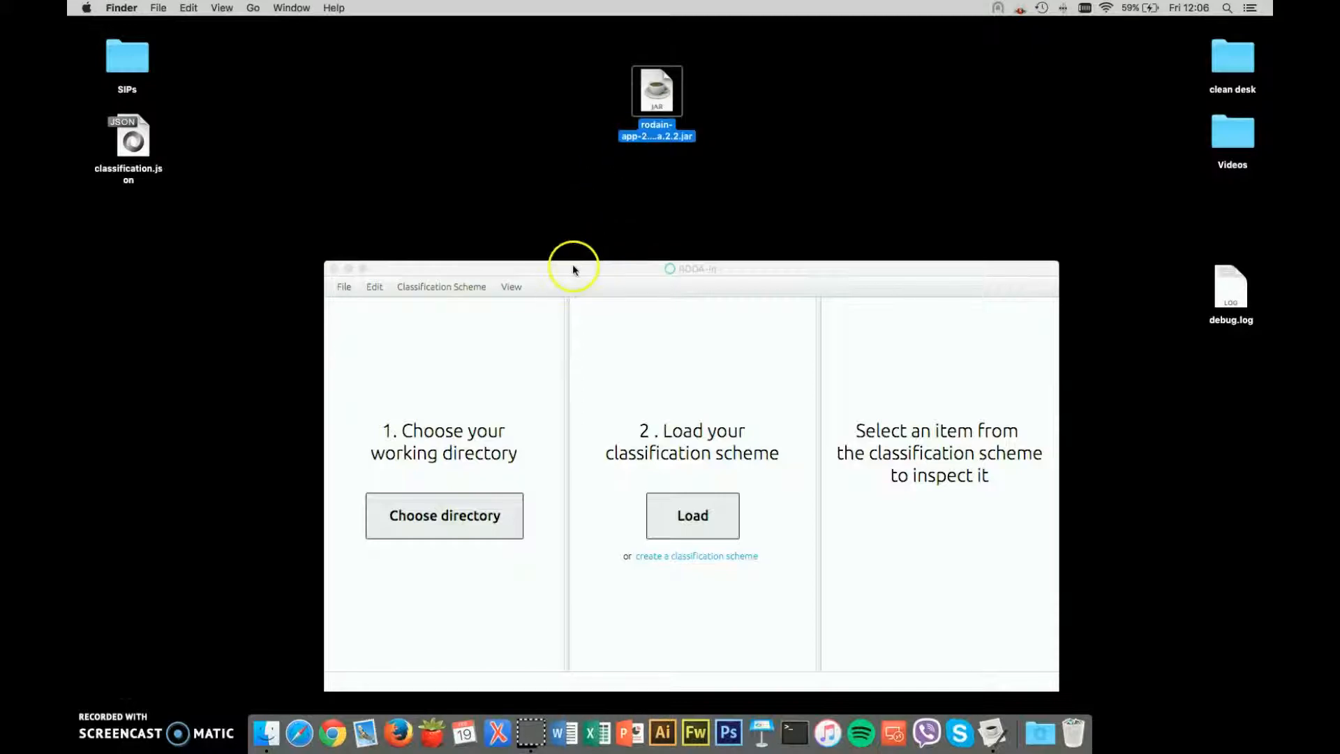
drag(572, 269, 592, 135)
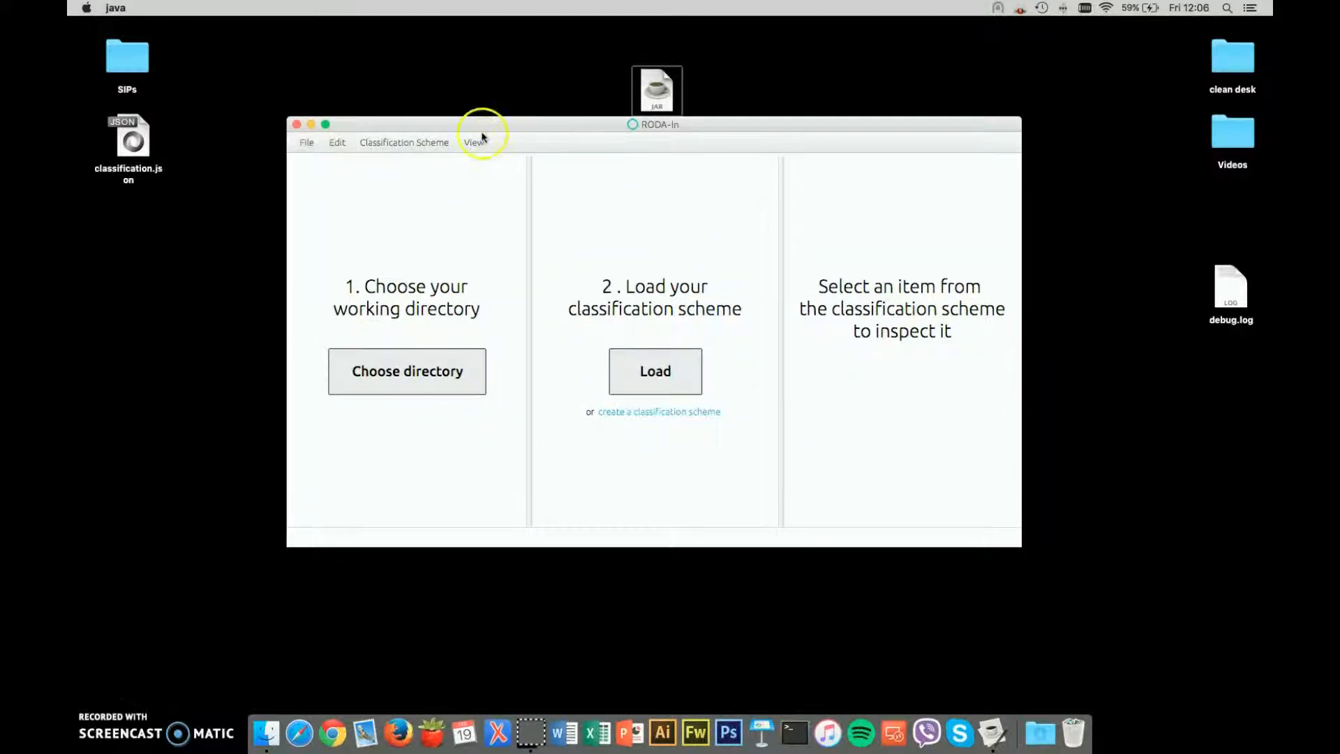
click(326, 125)
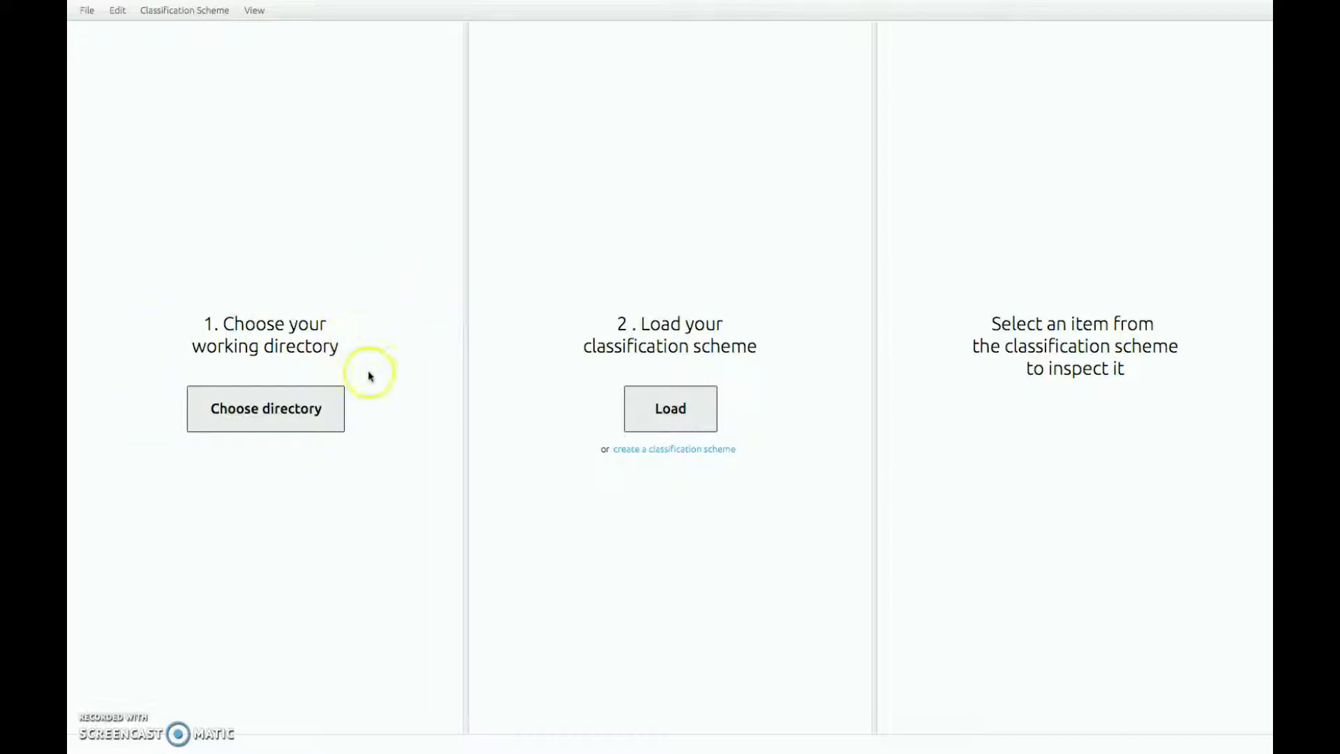
Step: Choose the 37-Product Themes folder as the working directory and narrow the source file explorer pane
click(315, 413)
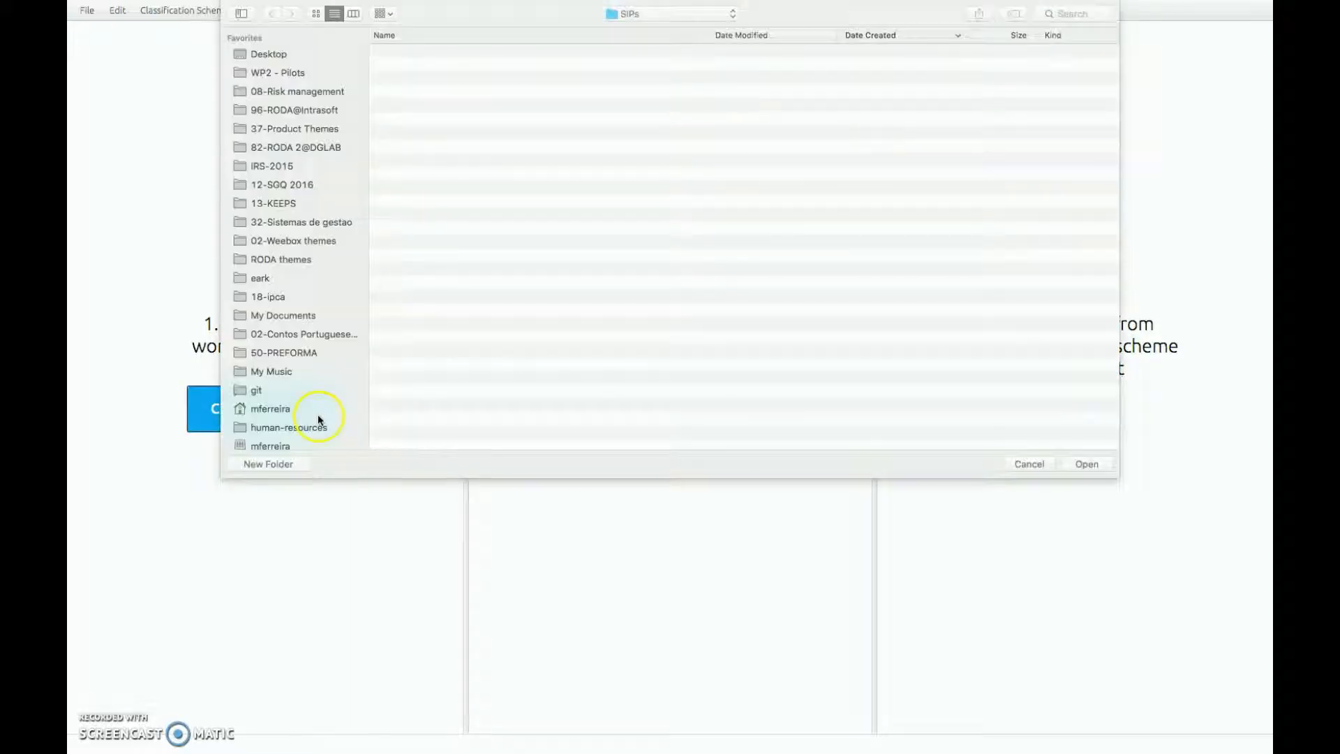
drag(368, 350, 415, 348)
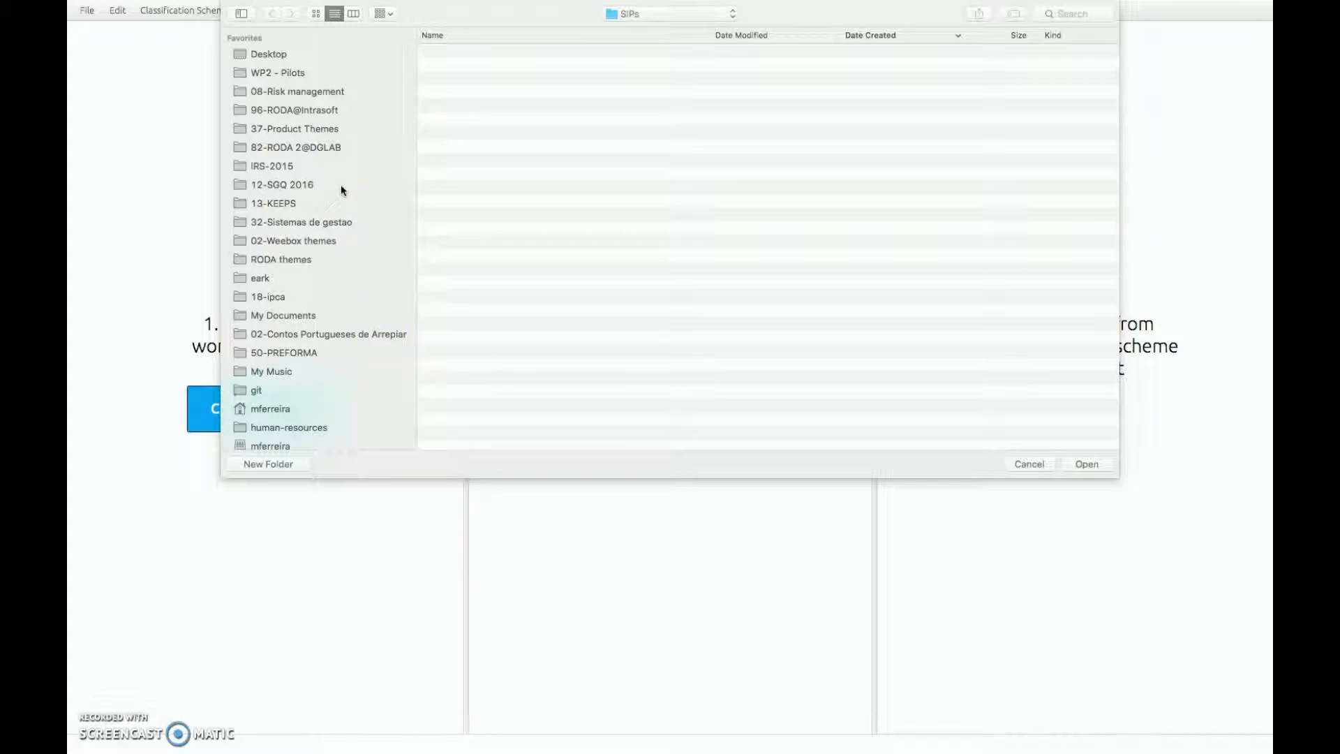
click(308, 130)
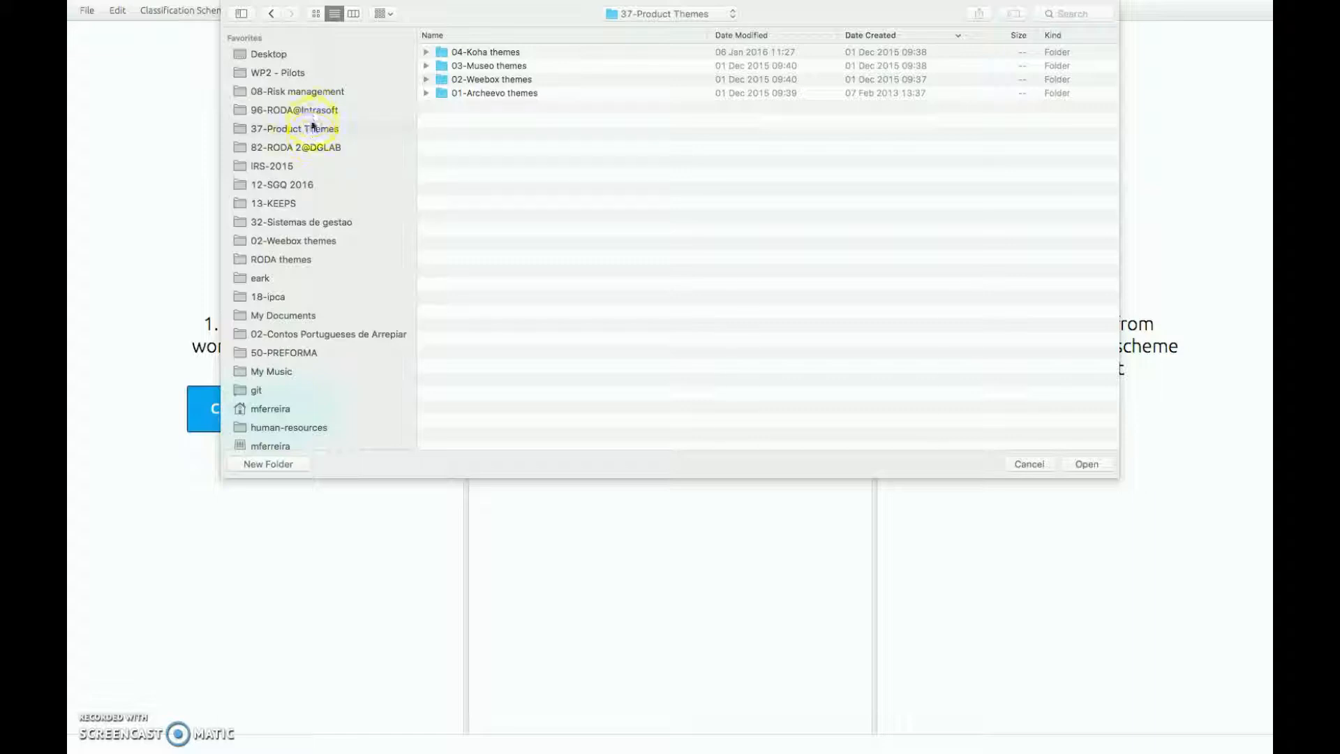
click(311, 111)
click(311, 130)
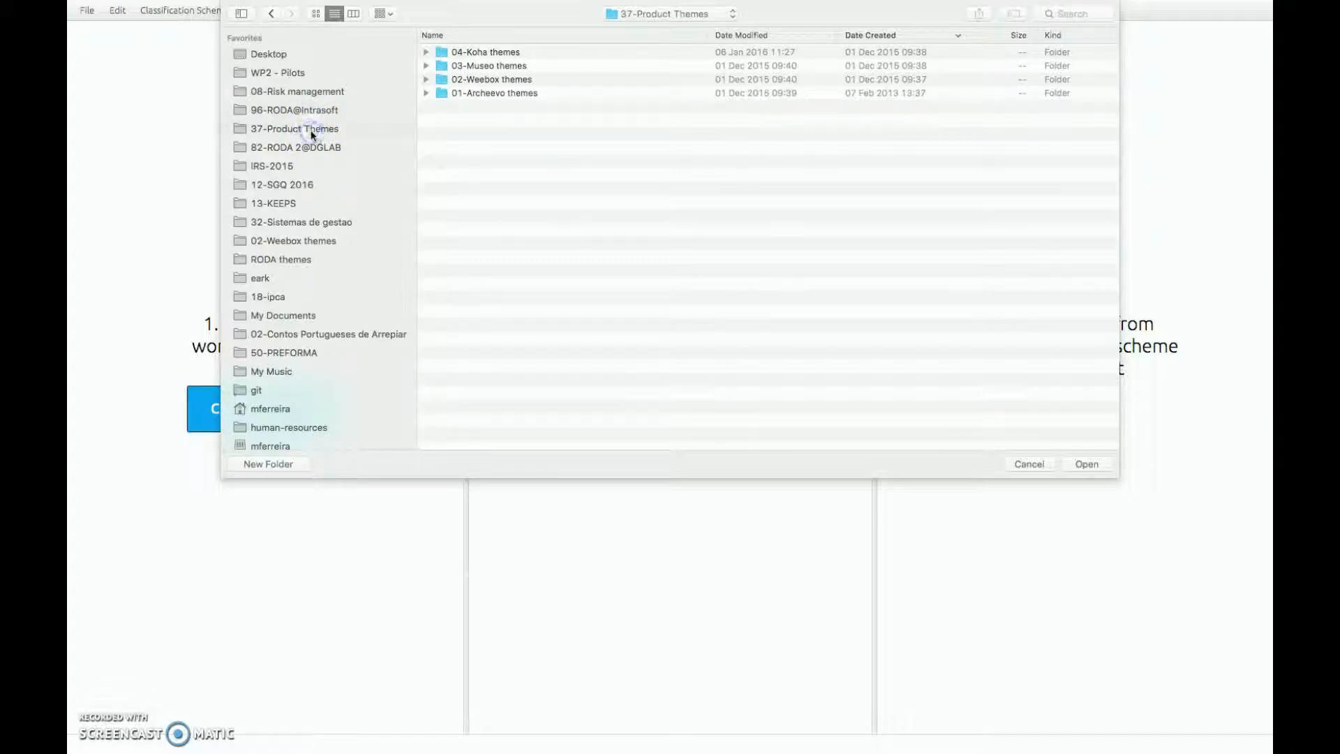
click(642, 169)
click(1087, 464)
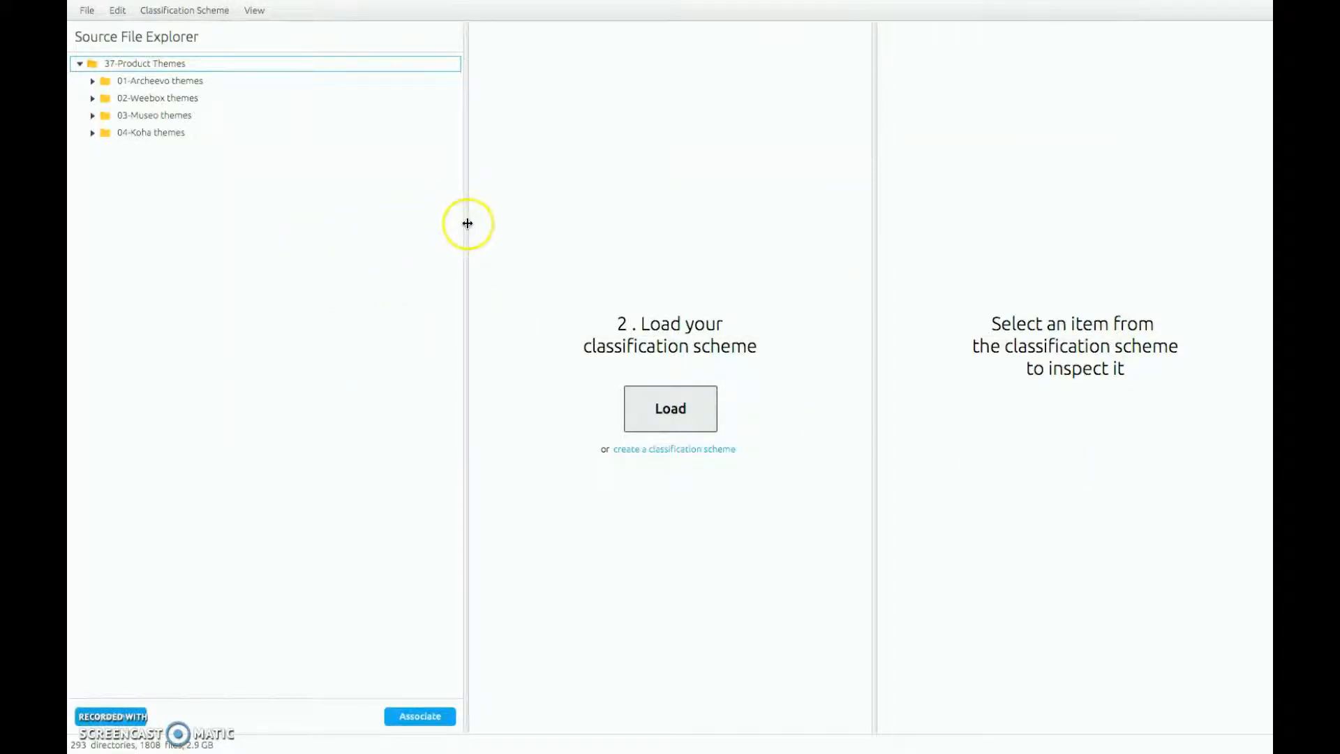
drag(468, 224, 405, 223)
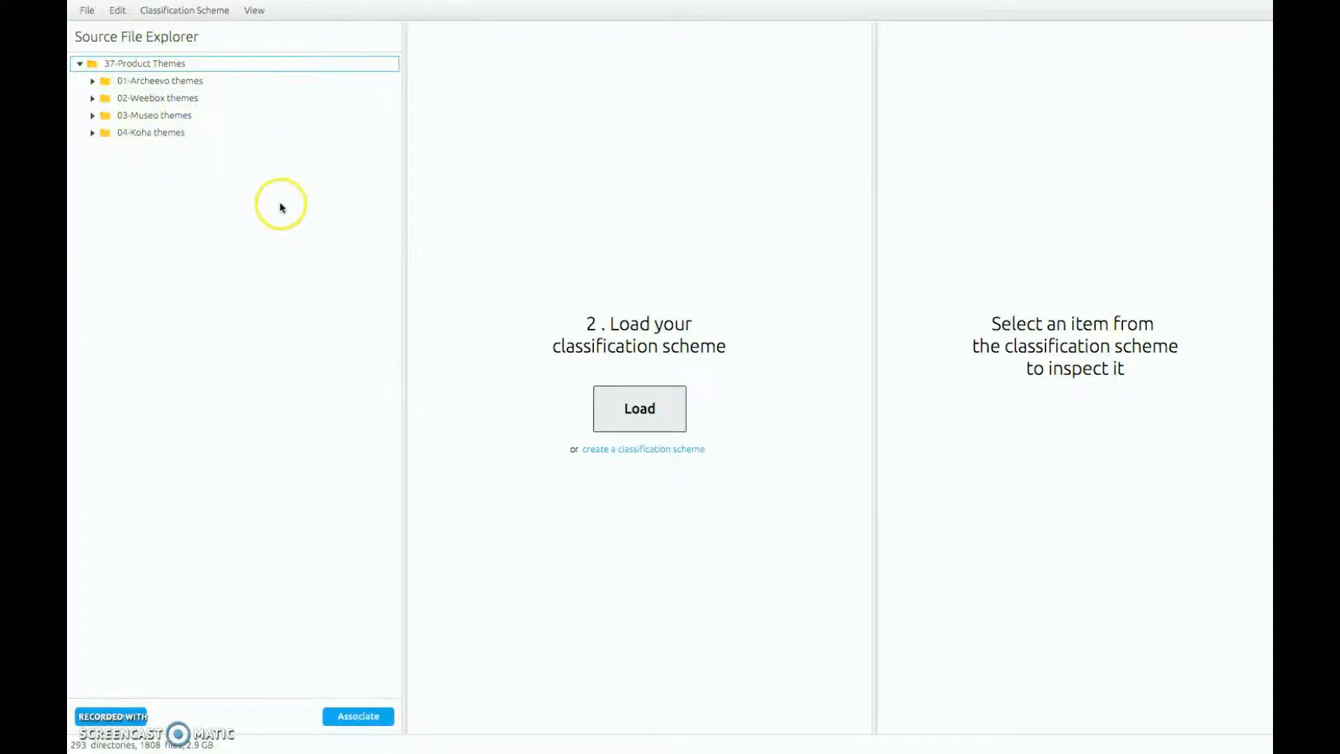
Step: Examine the contents of the 04-Koha themes folder and its 01-UBI subfolder in the source tree
click(92, 132)
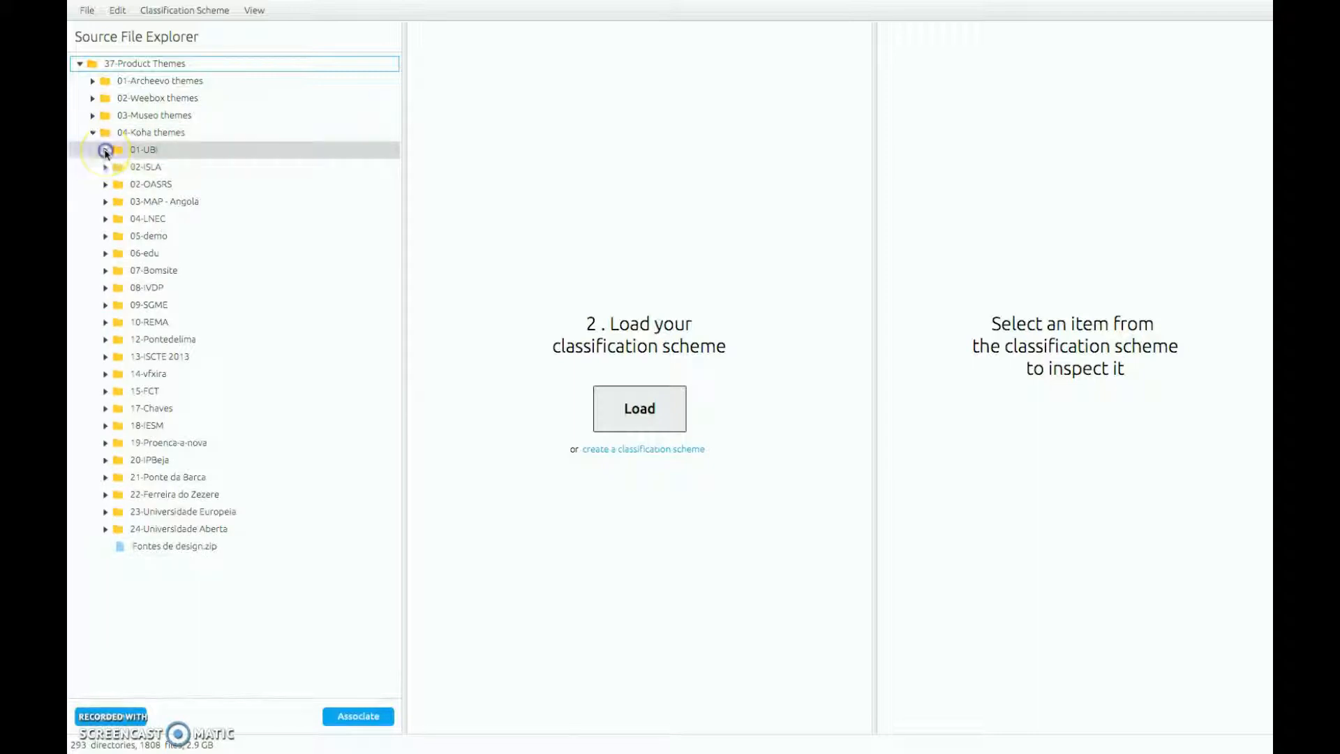
click(105, 150)
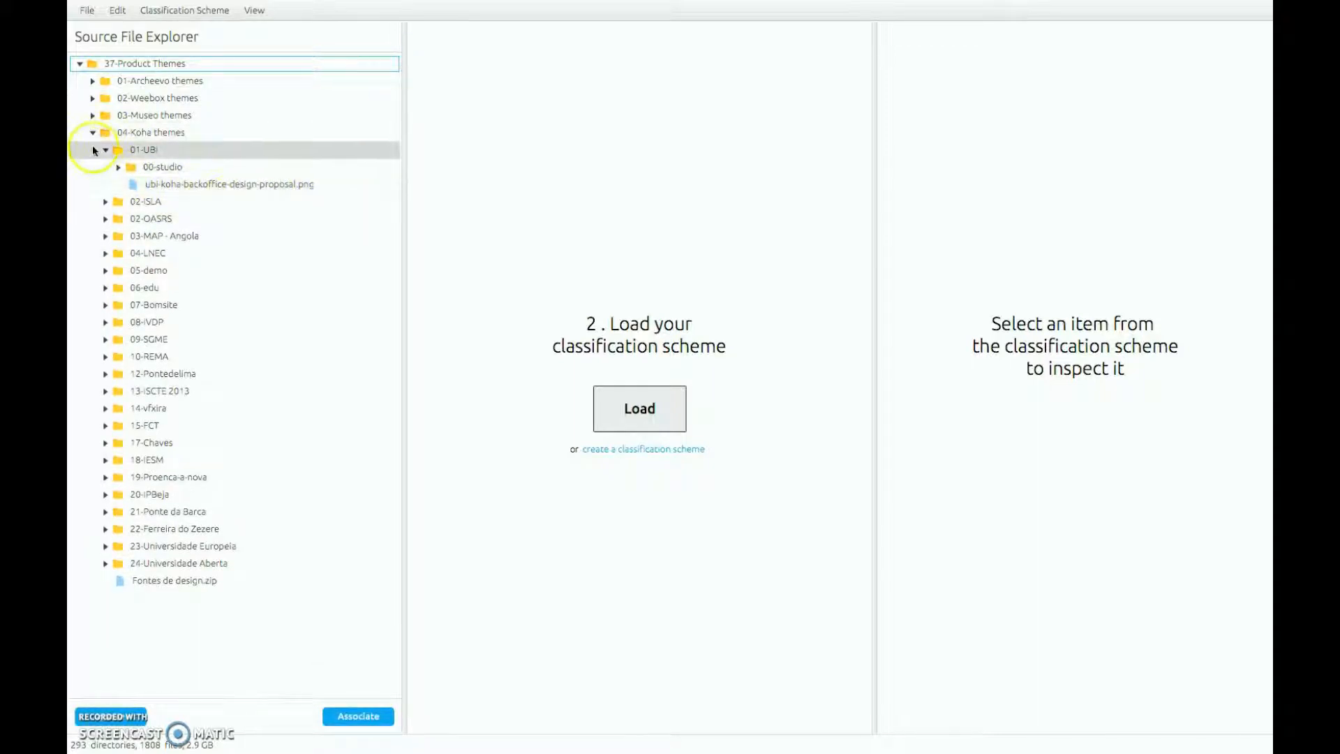
click(92, 132)
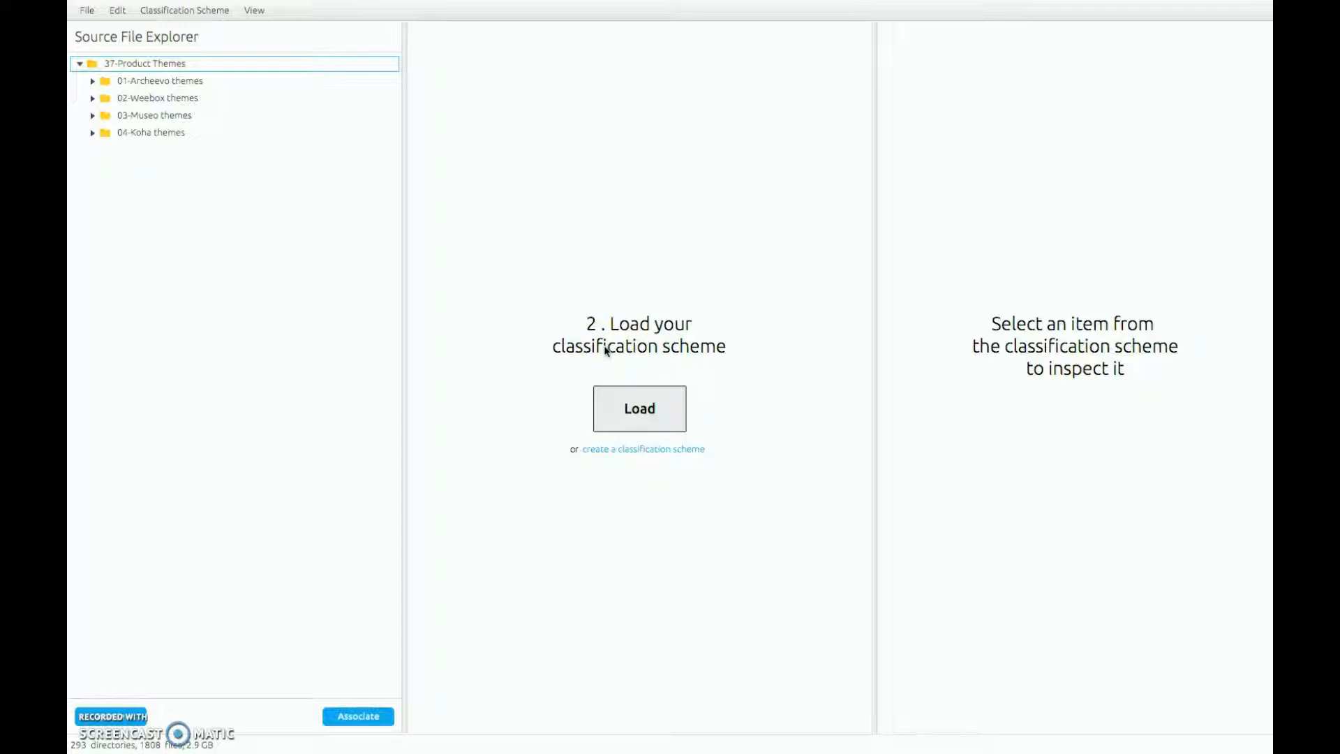
Step: Create a new classification scheme and expand the 03-Museo themes folder in the source tree
click(645, 407)
click(634, 449)
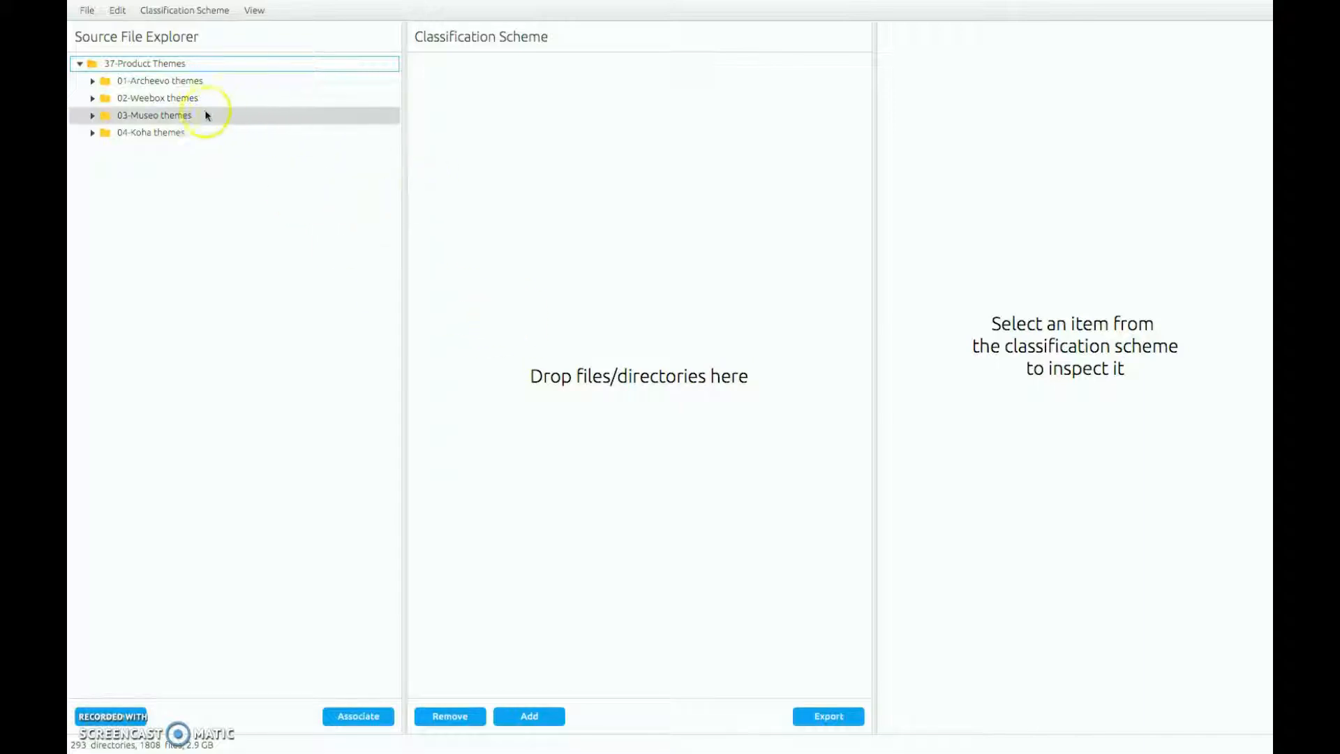
click(92, 116)
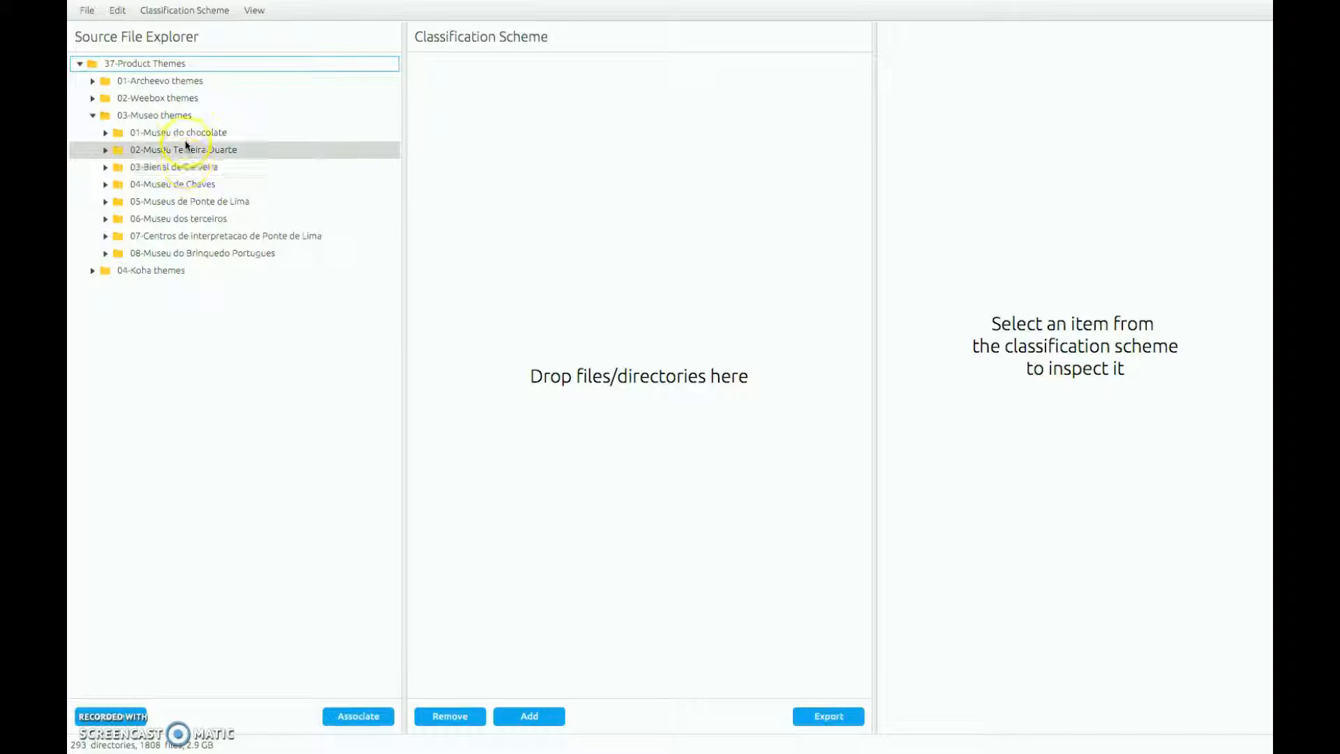
Step: Examine the contents of the first three subfolders of 03-Museo themes
click(106, 134)
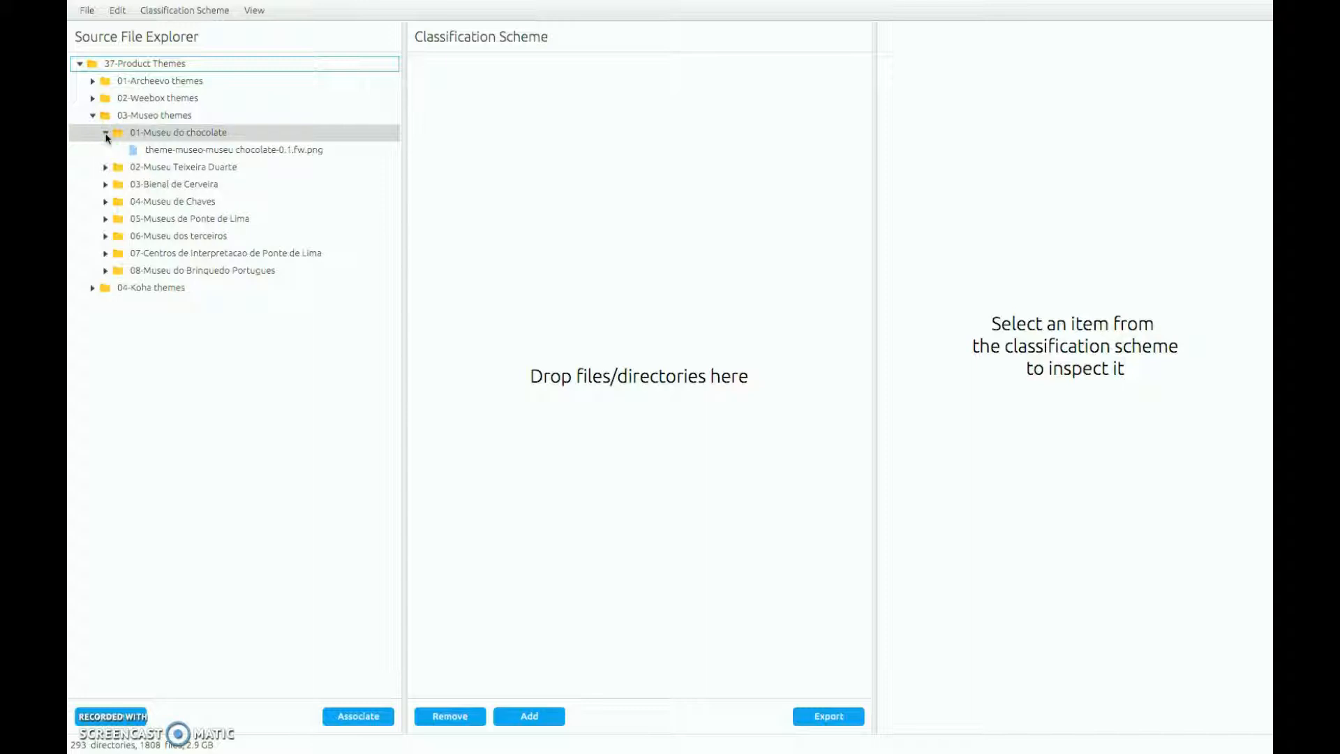
click(106, 134)
click(106, 150)
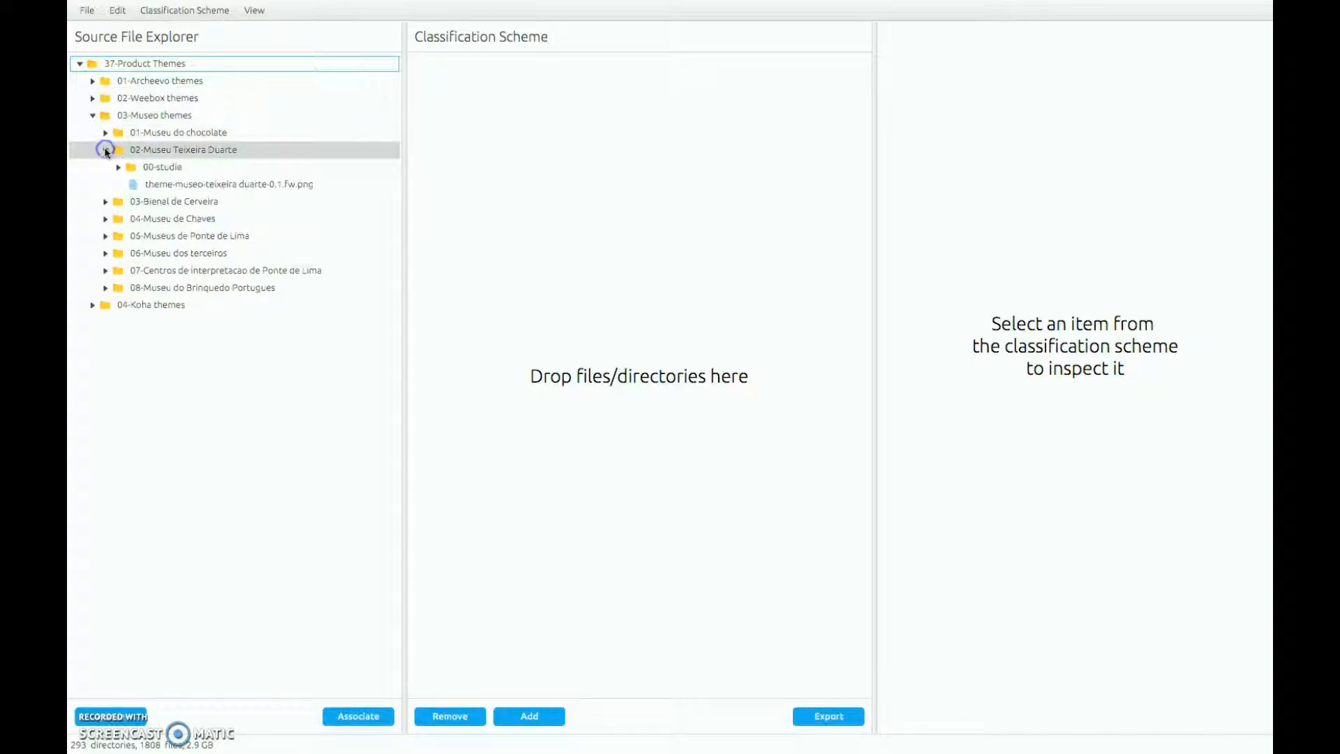
click(106, 150)
click(106, 168)
click(106, 167)
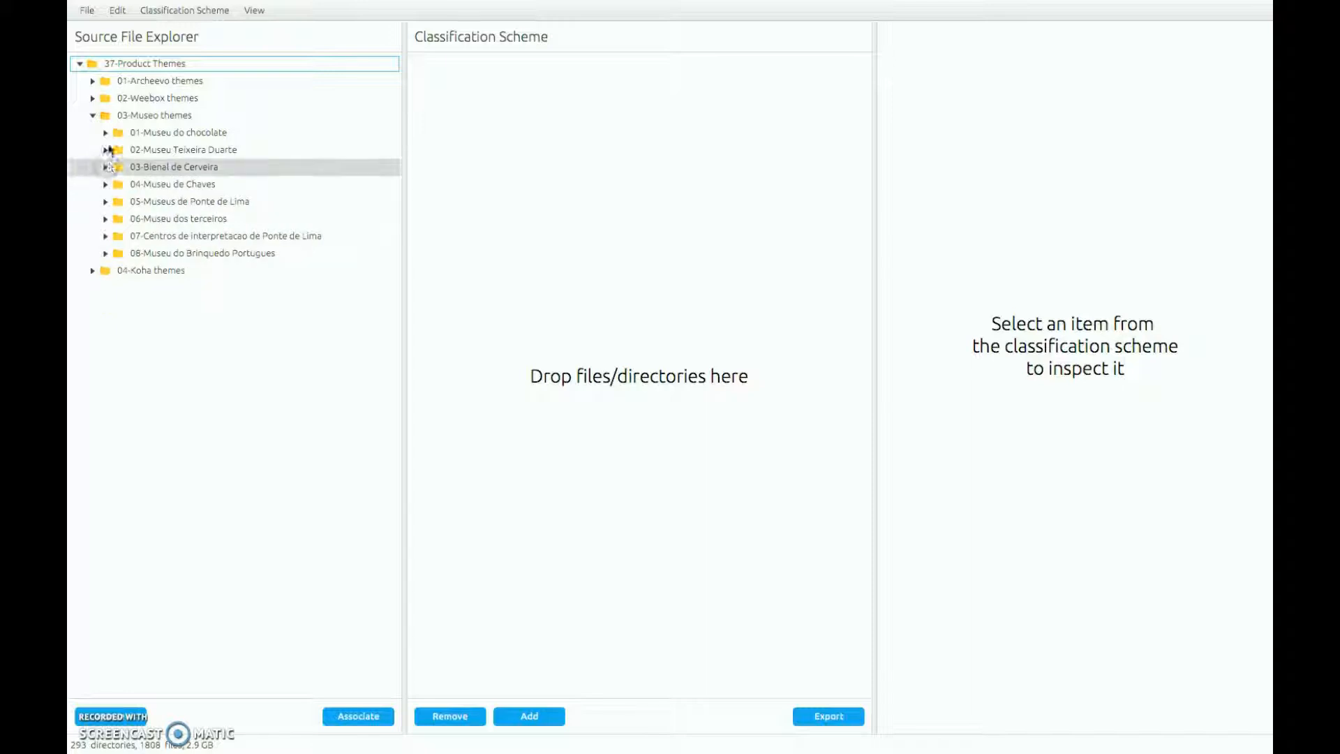
click(106, 134)
double_click(155, 138)
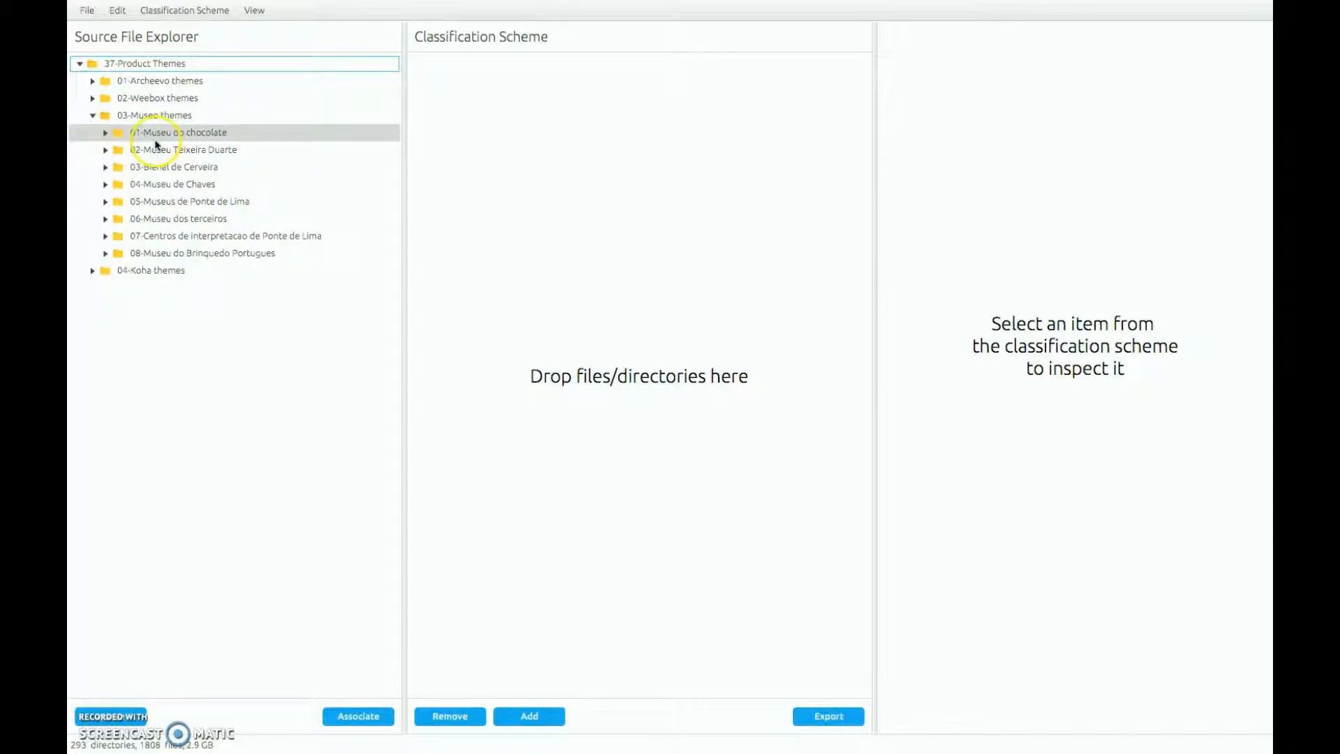
Step: Select all eight subfolders of 03-Museo themes, 01 through 08, and drop them onto the root of the classification scheme
click(174, 133)
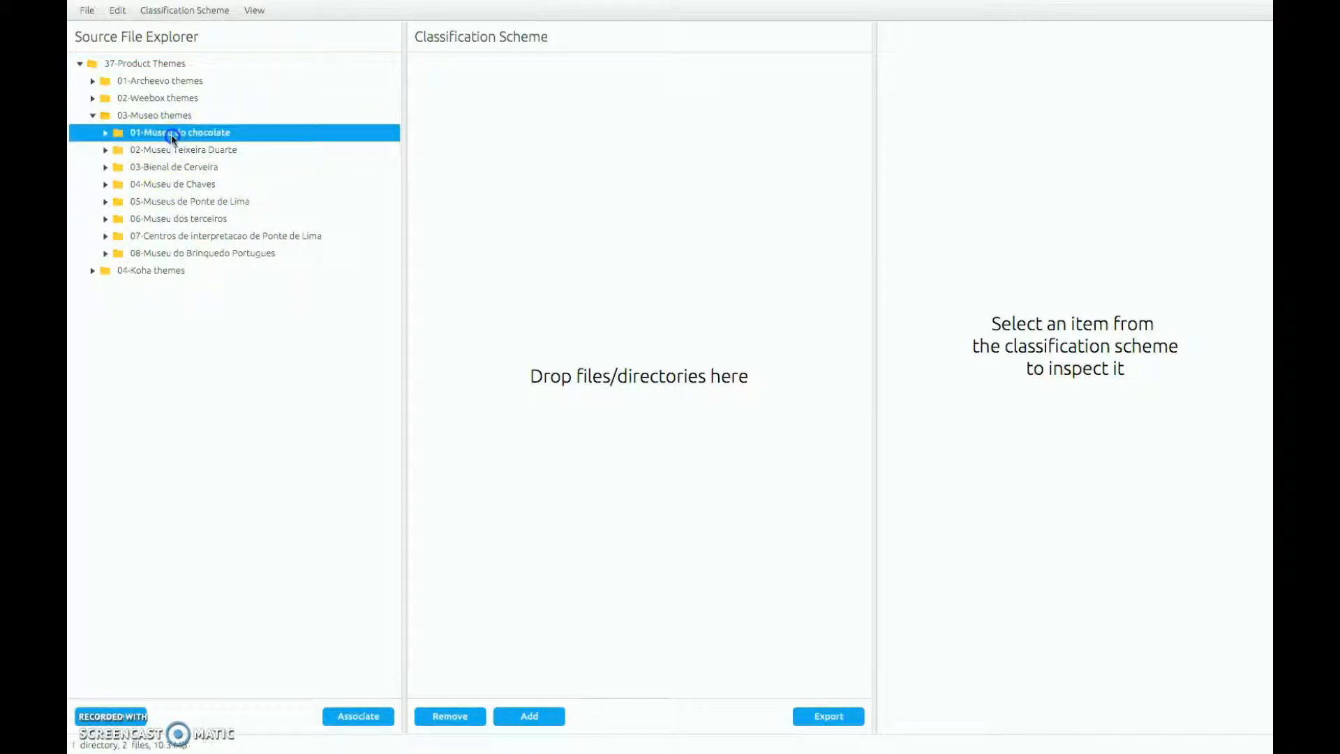
shift+click(161, 252)
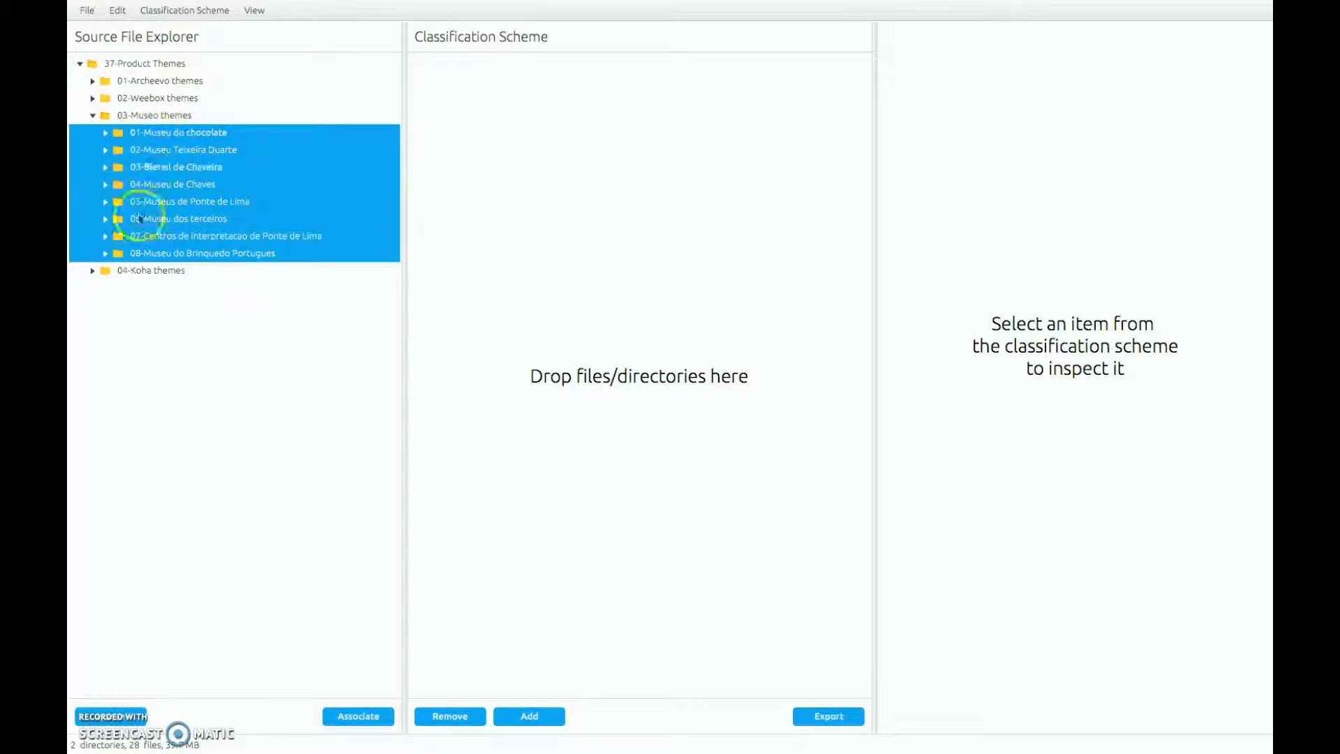
drag(143, 134, 476, 94)
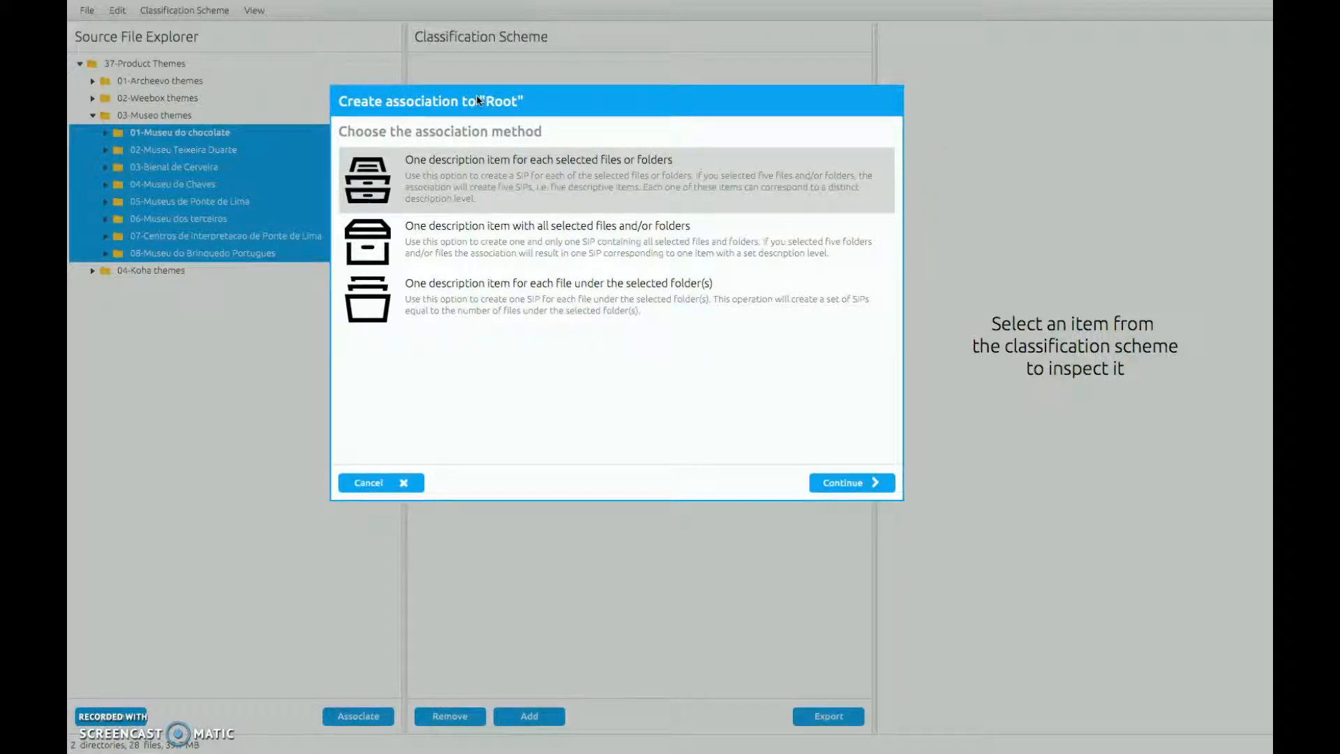
Step: Review the three association methods and continue with one description item for each selected files or folders
drag(476, 97, 469, 117)
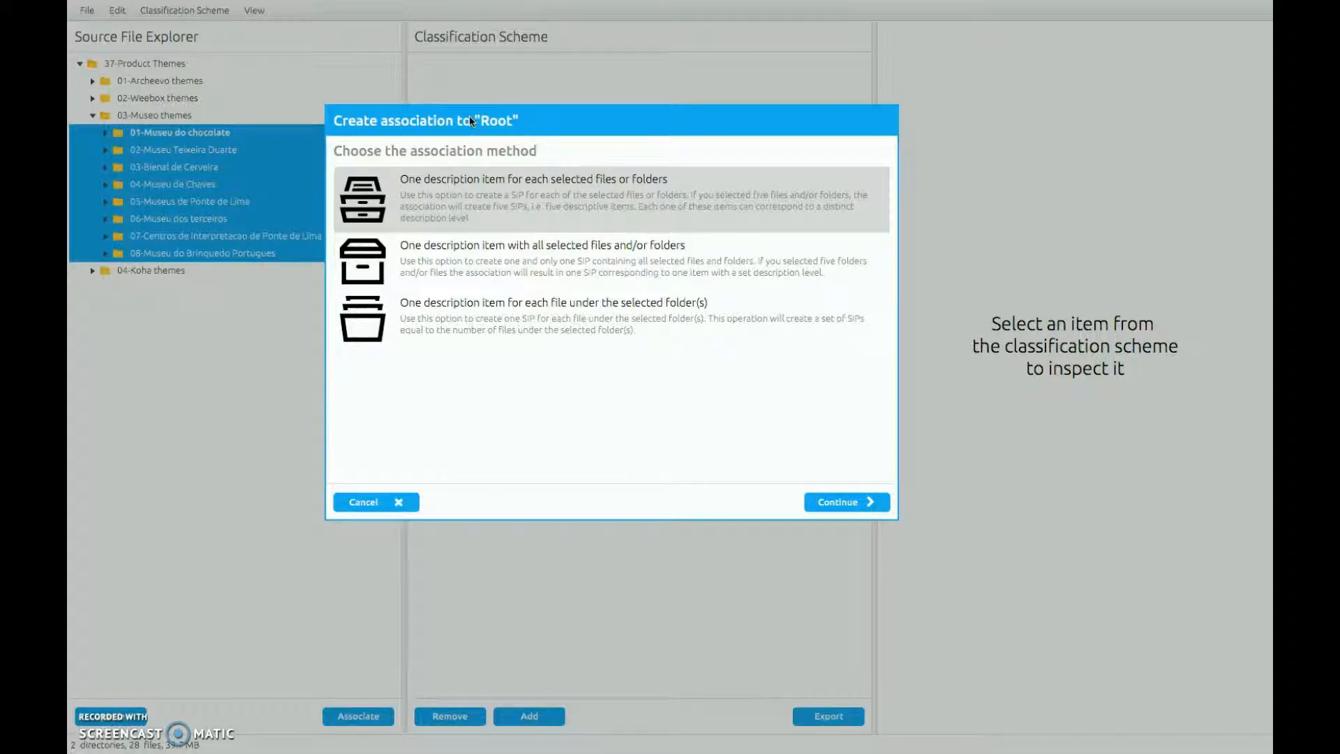
drag(470, 120, 469, 184)
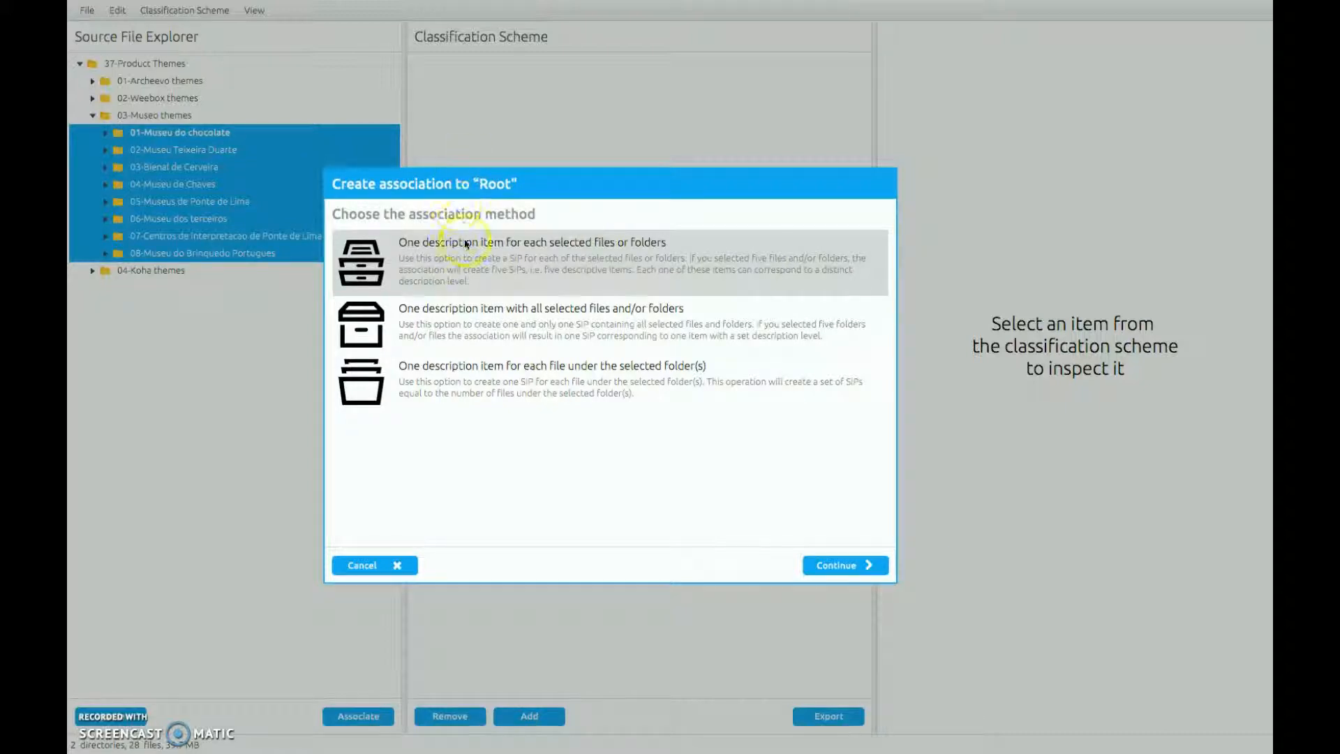
drag(475, 183, 464, 156)
click(482, 246)
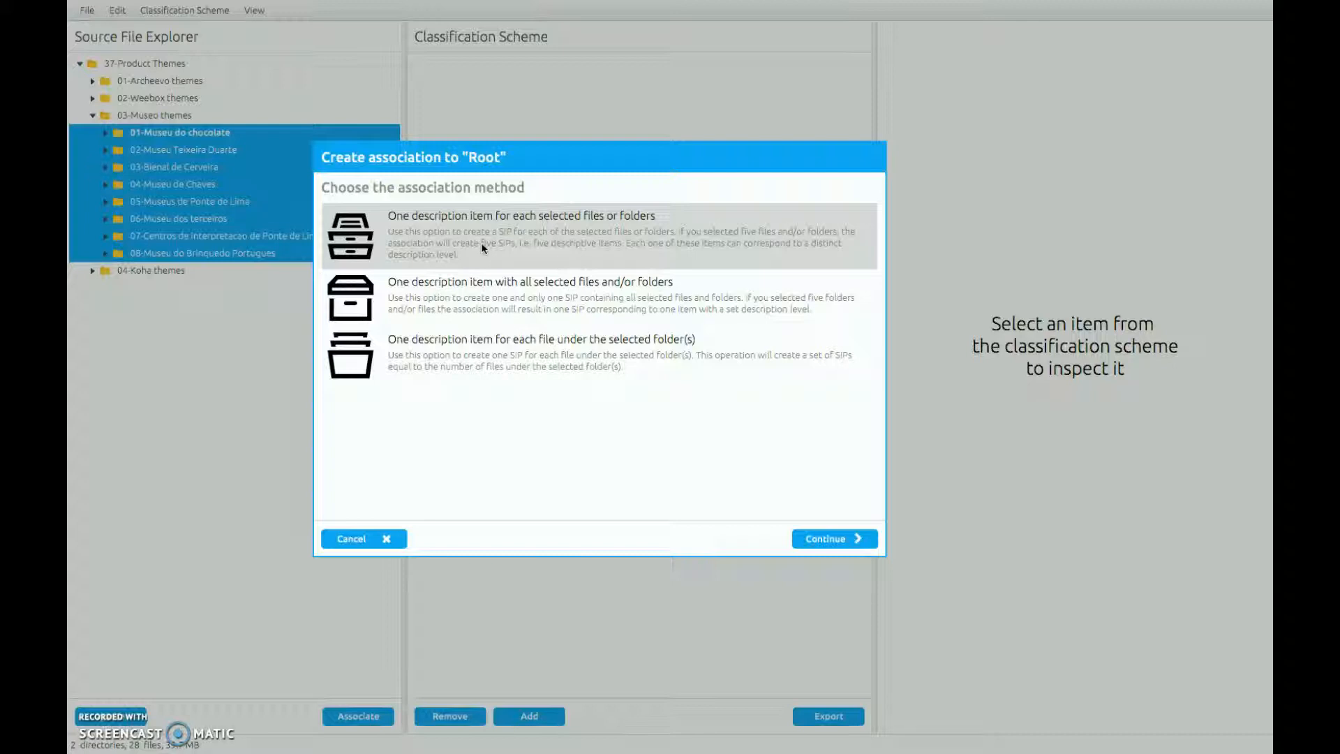
click(492, 293)
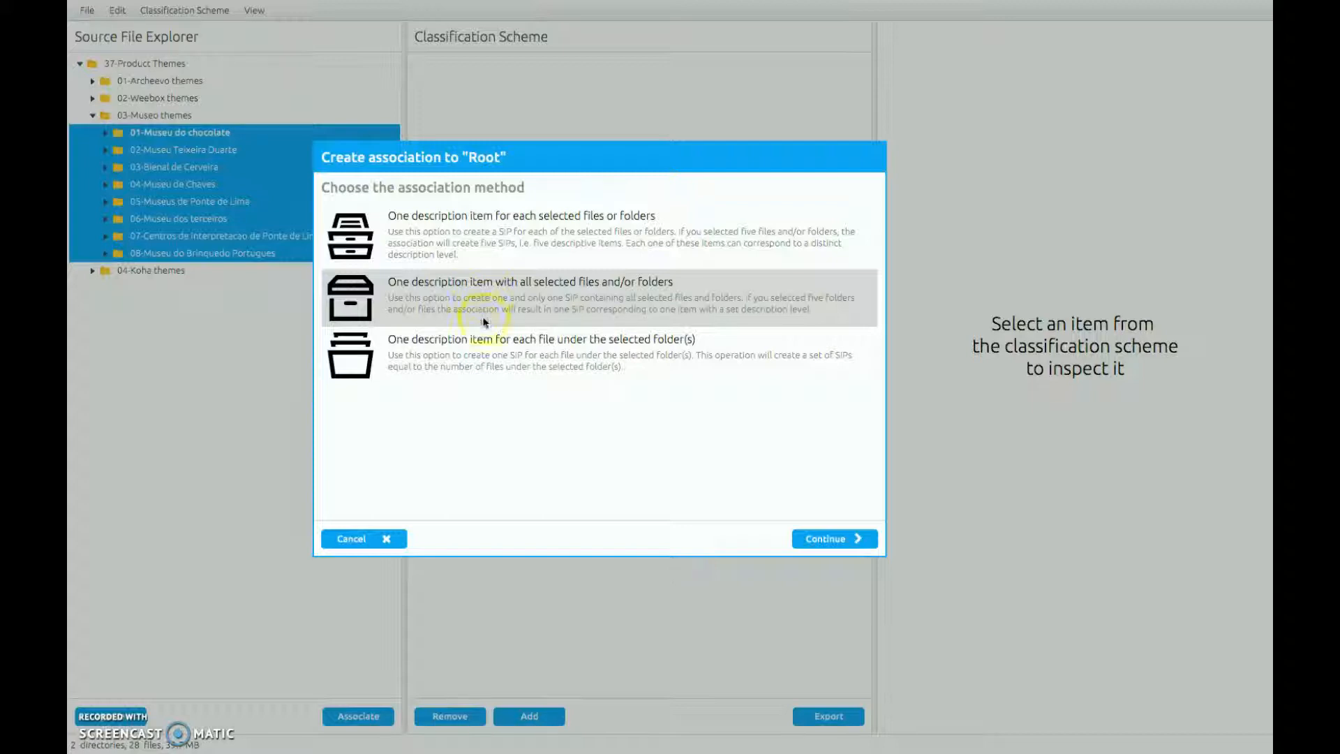
click(497, 351)
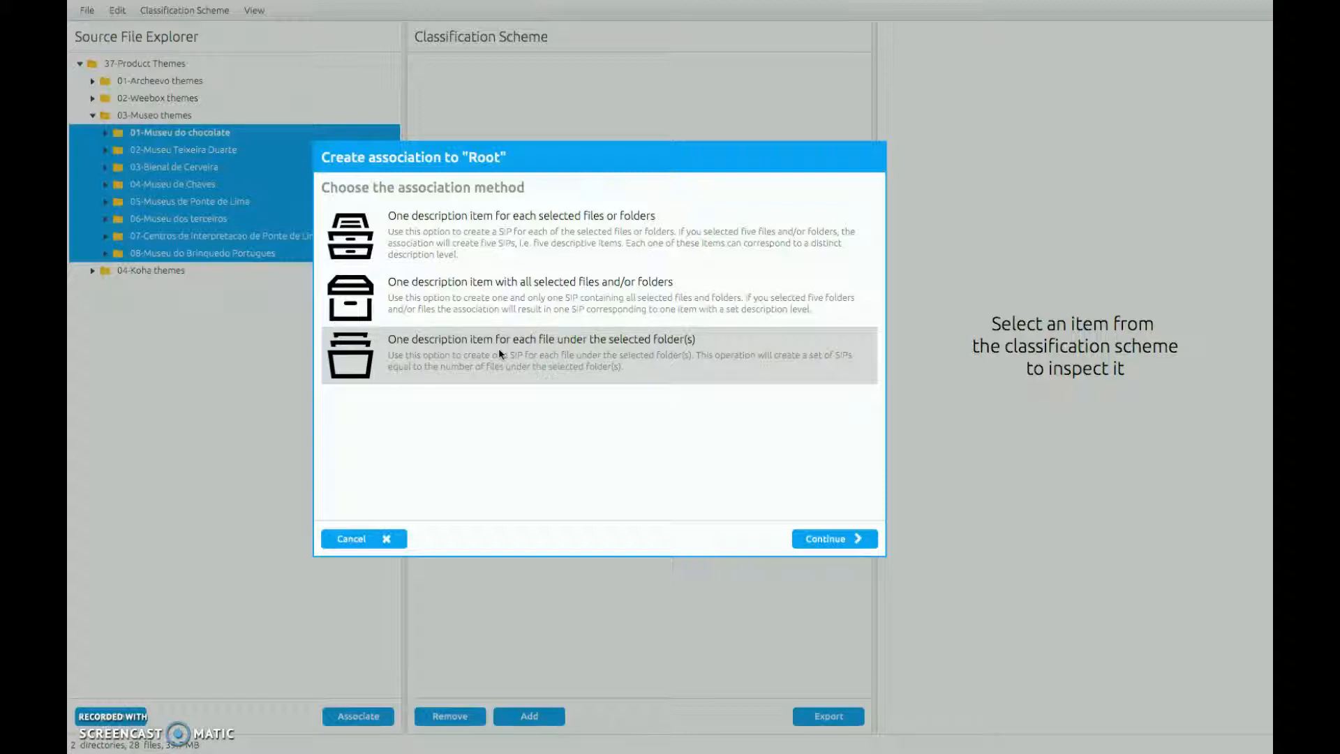
drag(482, 159, 361, 188)
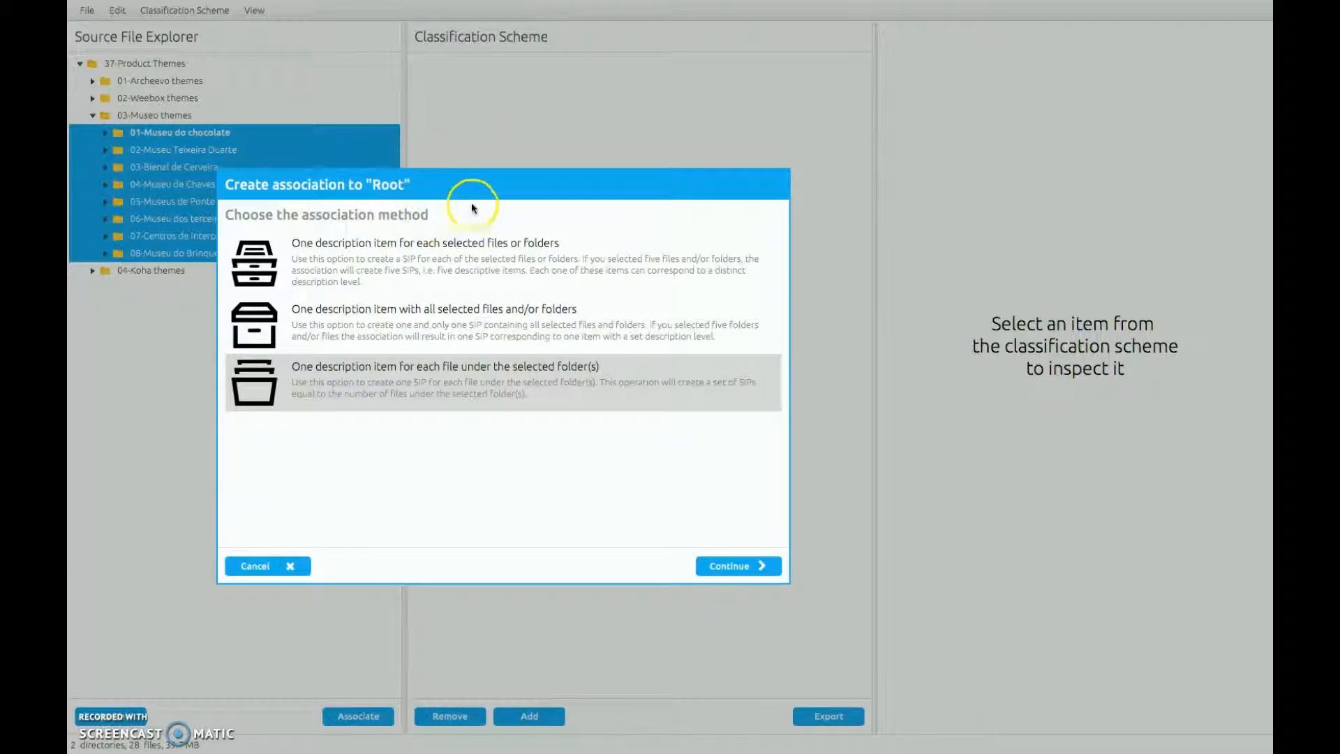
drag(515, 166, 567, 140)
click(561, 213)
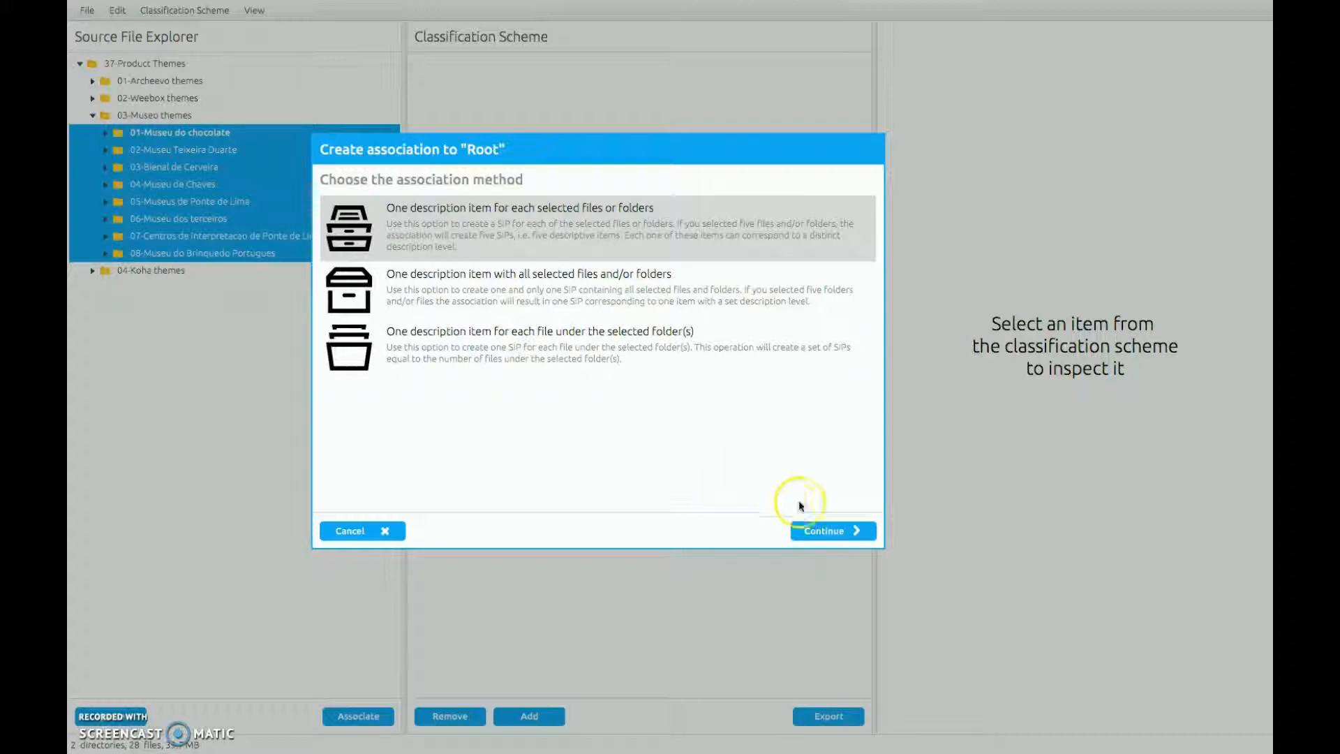
drag(717, 151, 751, 148)
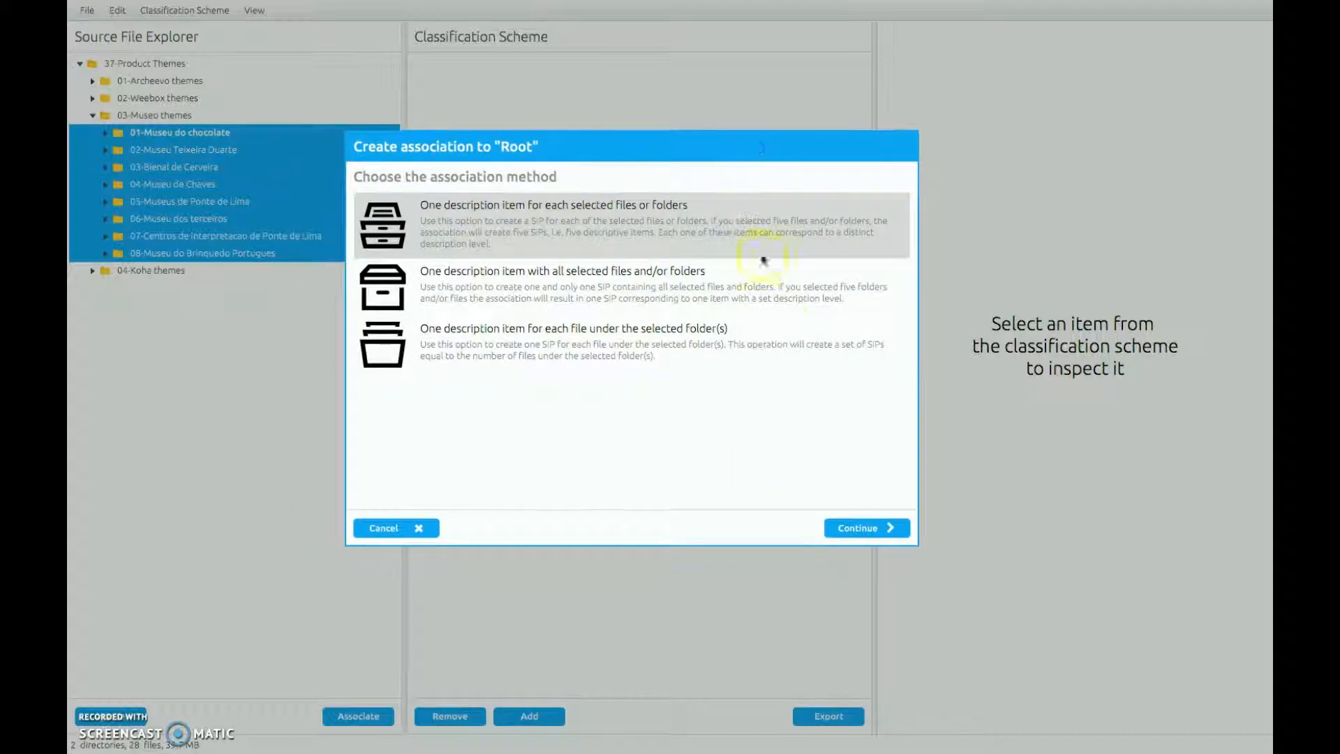
click(889, 529)
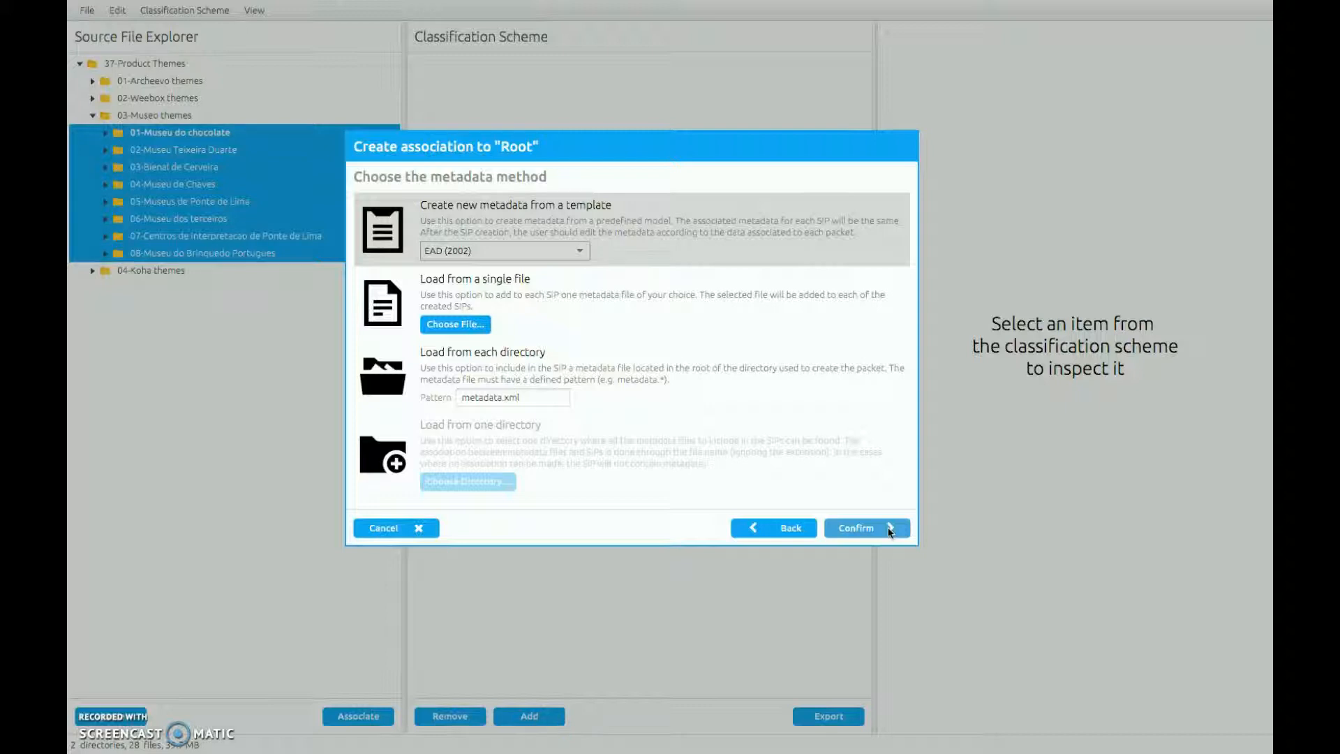
Step: View the templates offered for creating new metadata and choose EAD (2002)
click(571, 253)
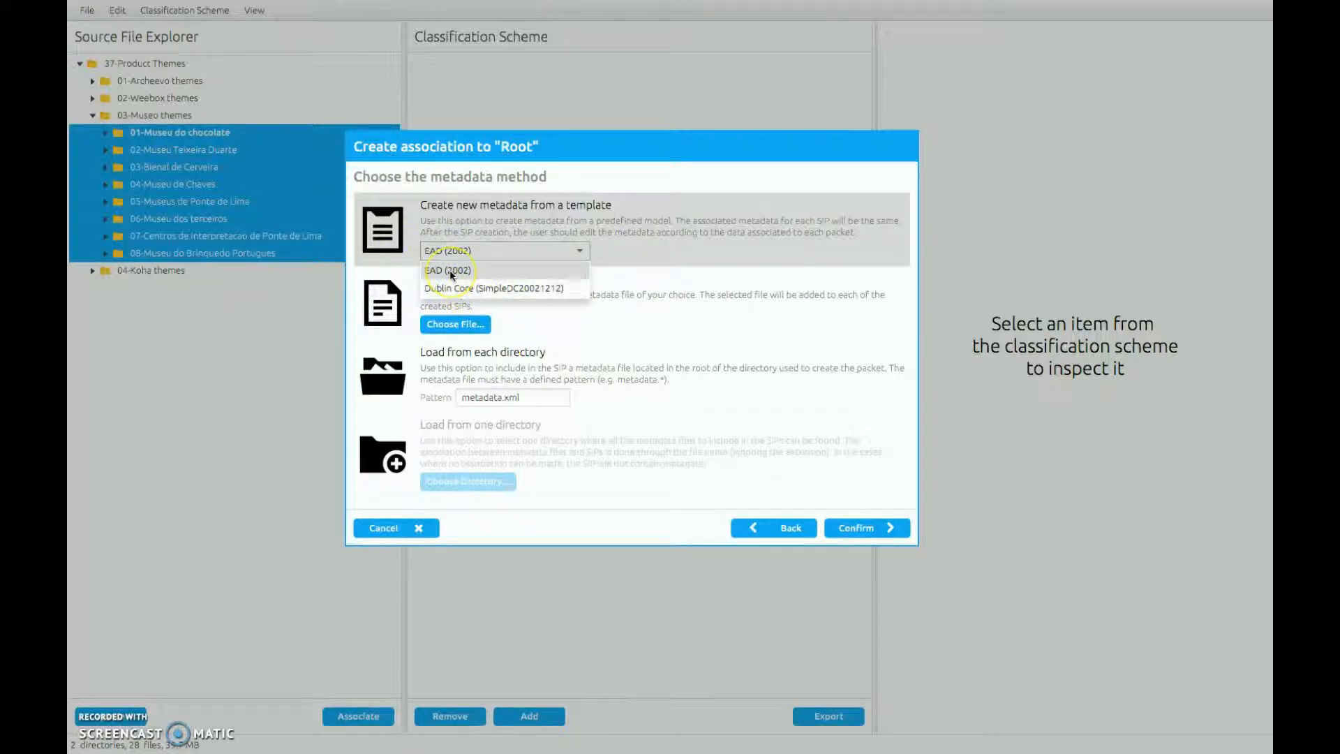
click(636, 279)
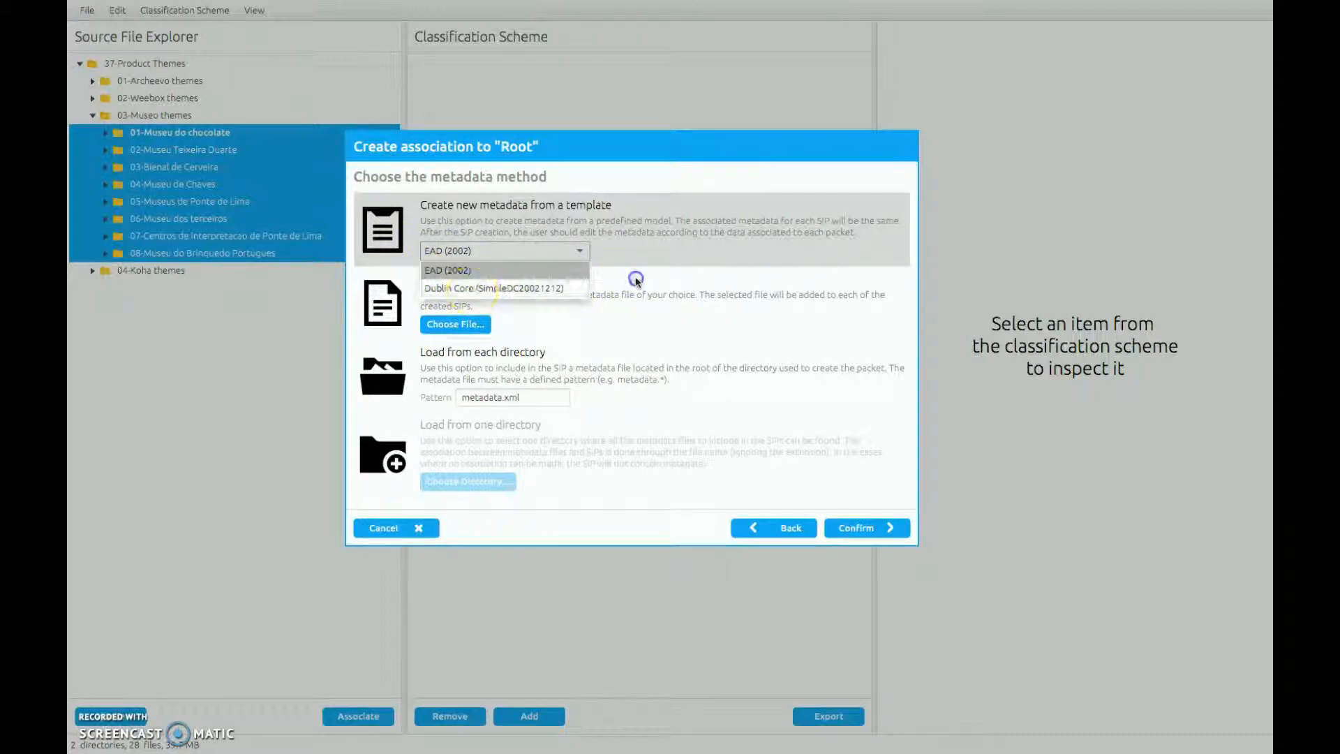
click(464, 251)
click(495, 270)
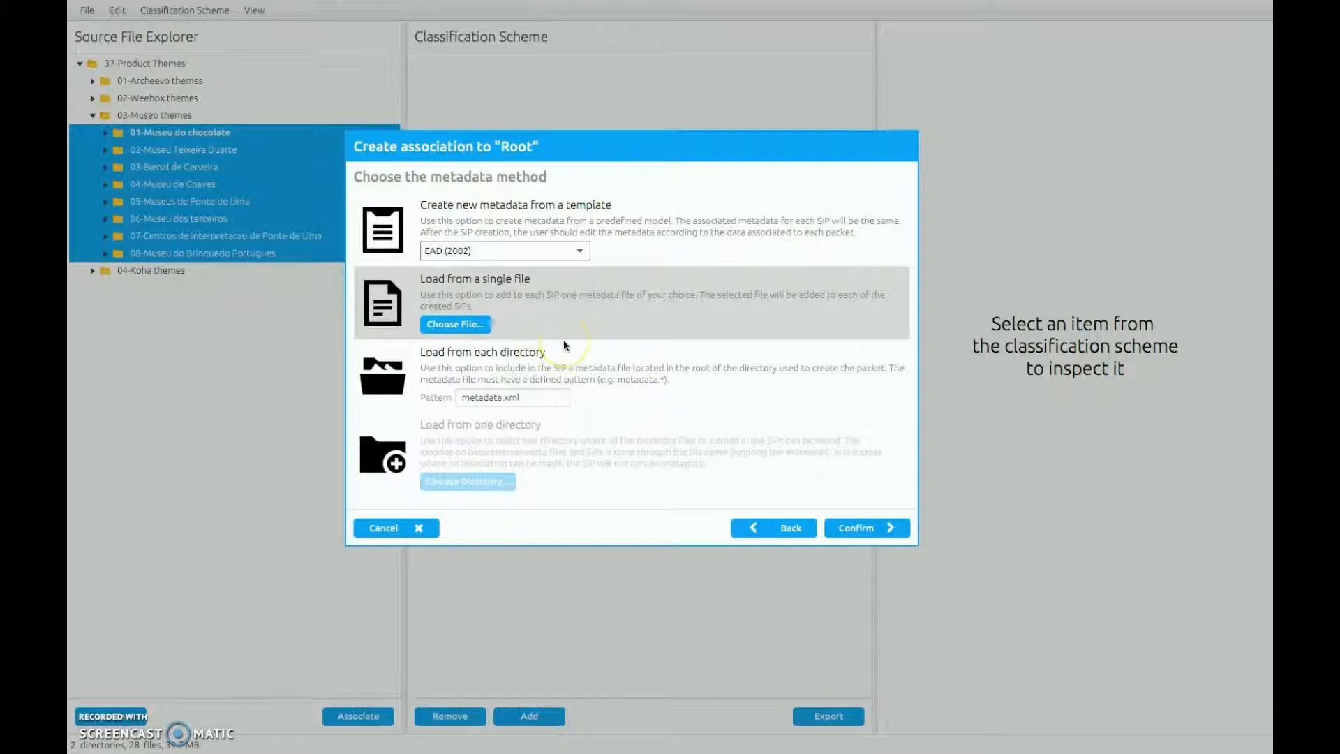
Step: Set metadata to load from each directory, edit the file name pattern with a * wildcard, and confirm the association
click(569, 364)
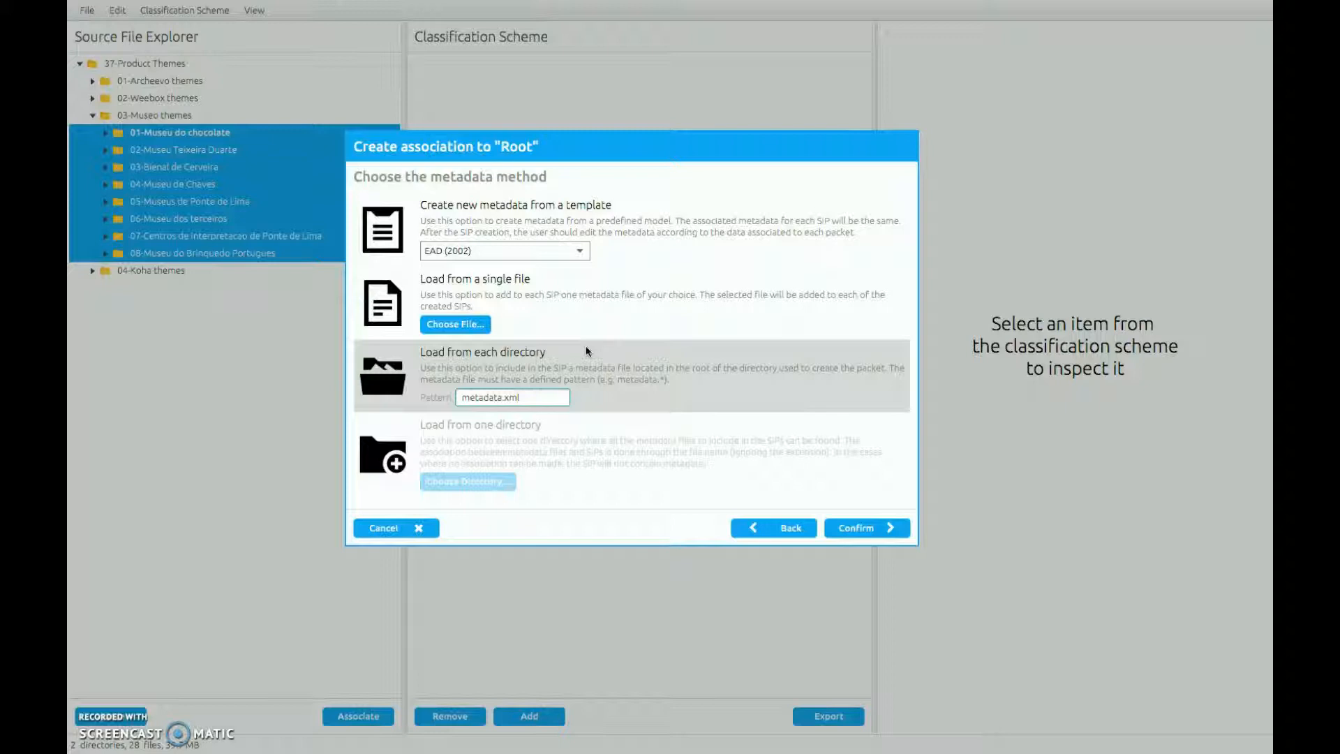
drag(520, 397, 412, 396)
mouse_move(536, 396)
mouse_down()
mouse_move(418, 397)
mouse_move(529, 398)
mouse_up()
click(530, 398)
key(BackSpace)
key(BackSpace)
key(BackSpace)
key(BackSpace)
key(BackSpace)
key(BackSpace)
text(*)
click(842, 528)
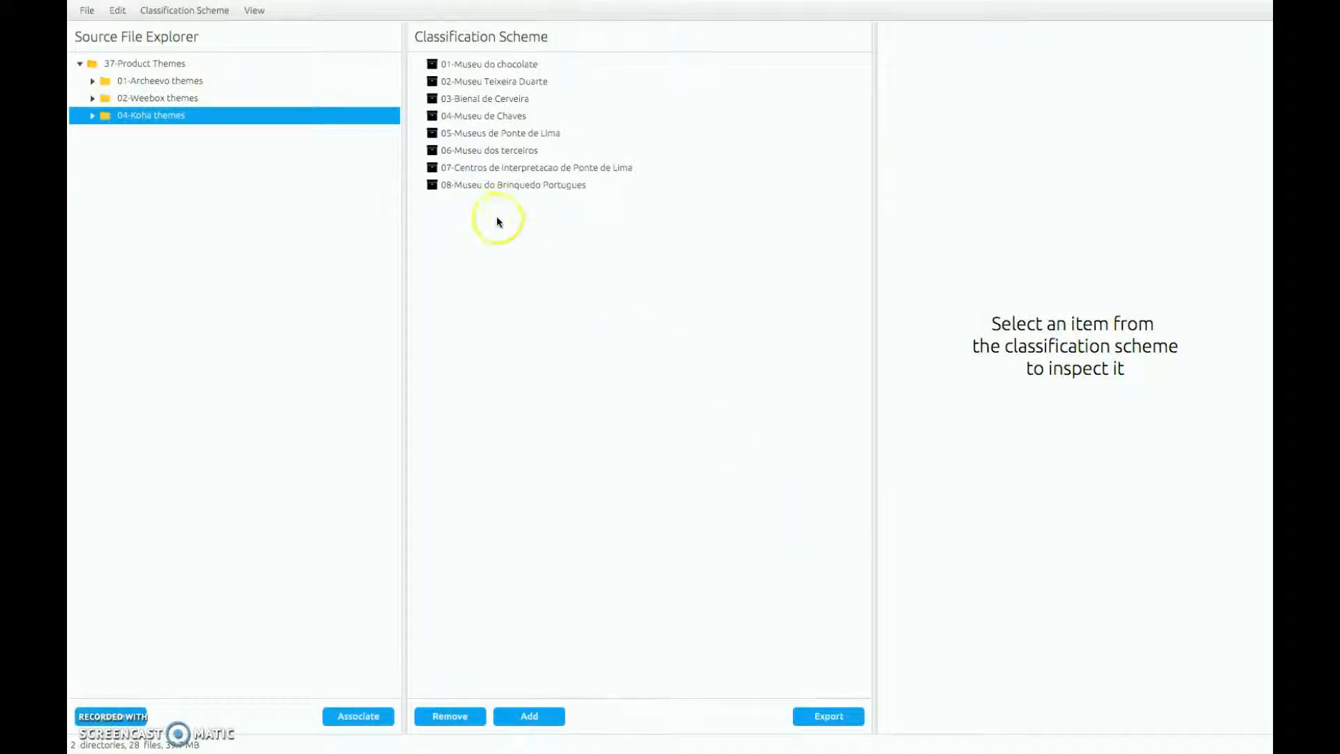
Step: Remove all eight museum items, 01-Museu do chocolate through 08-Museu do Brinquedo Portugues, from the classification scheme
click(490, 185)
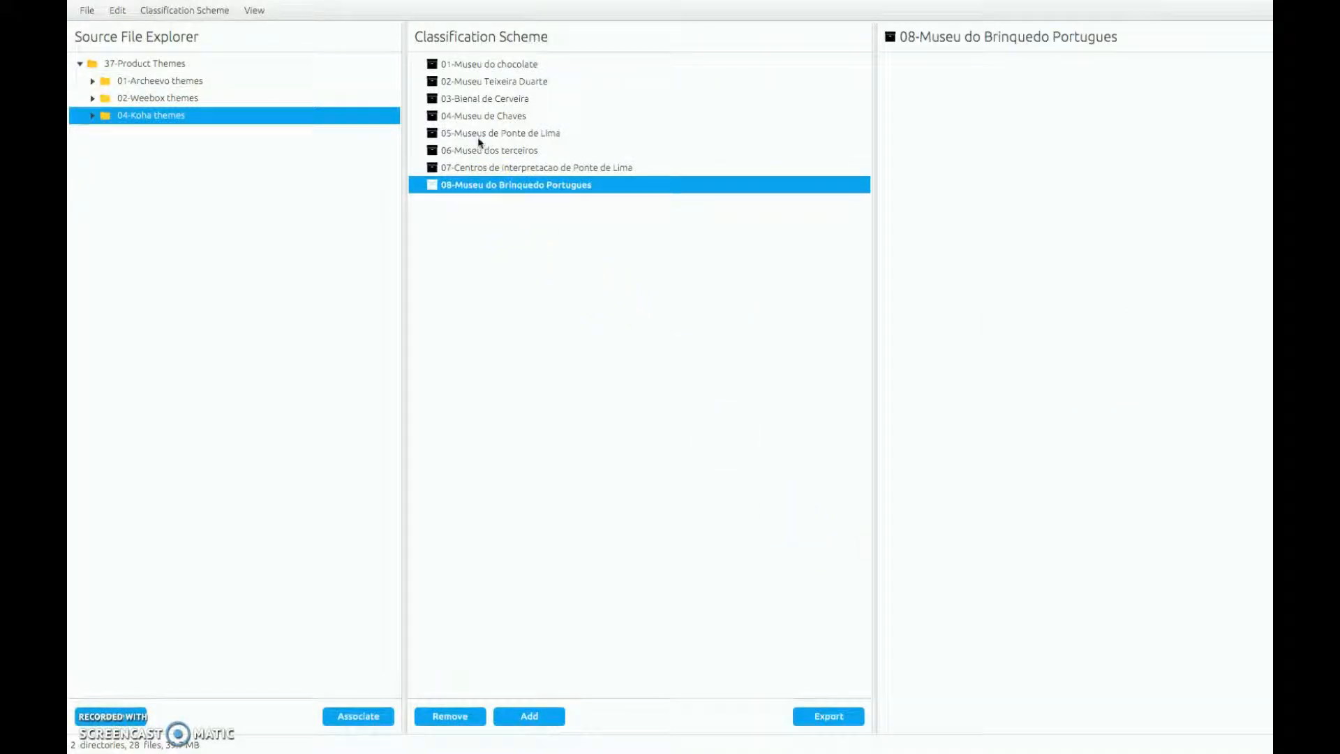
click(481, 65)
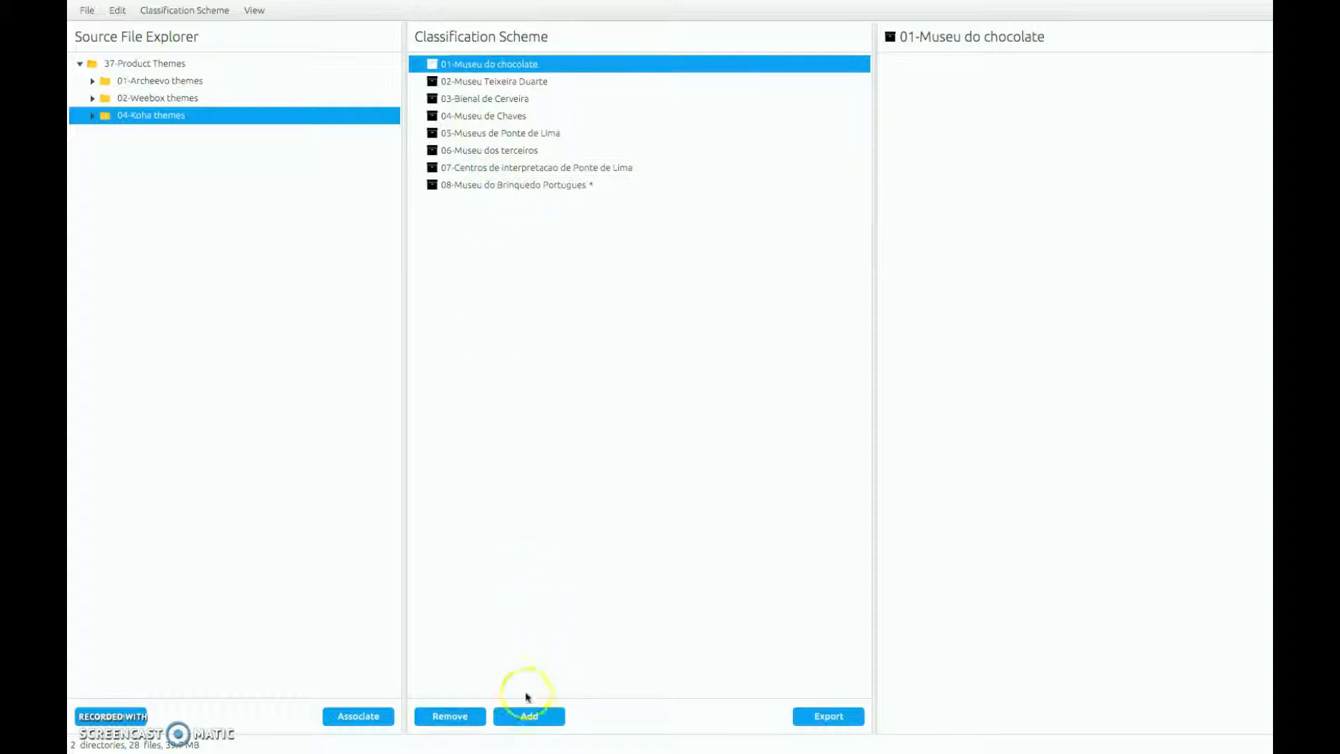
click(449, 716)
click(488, 64)
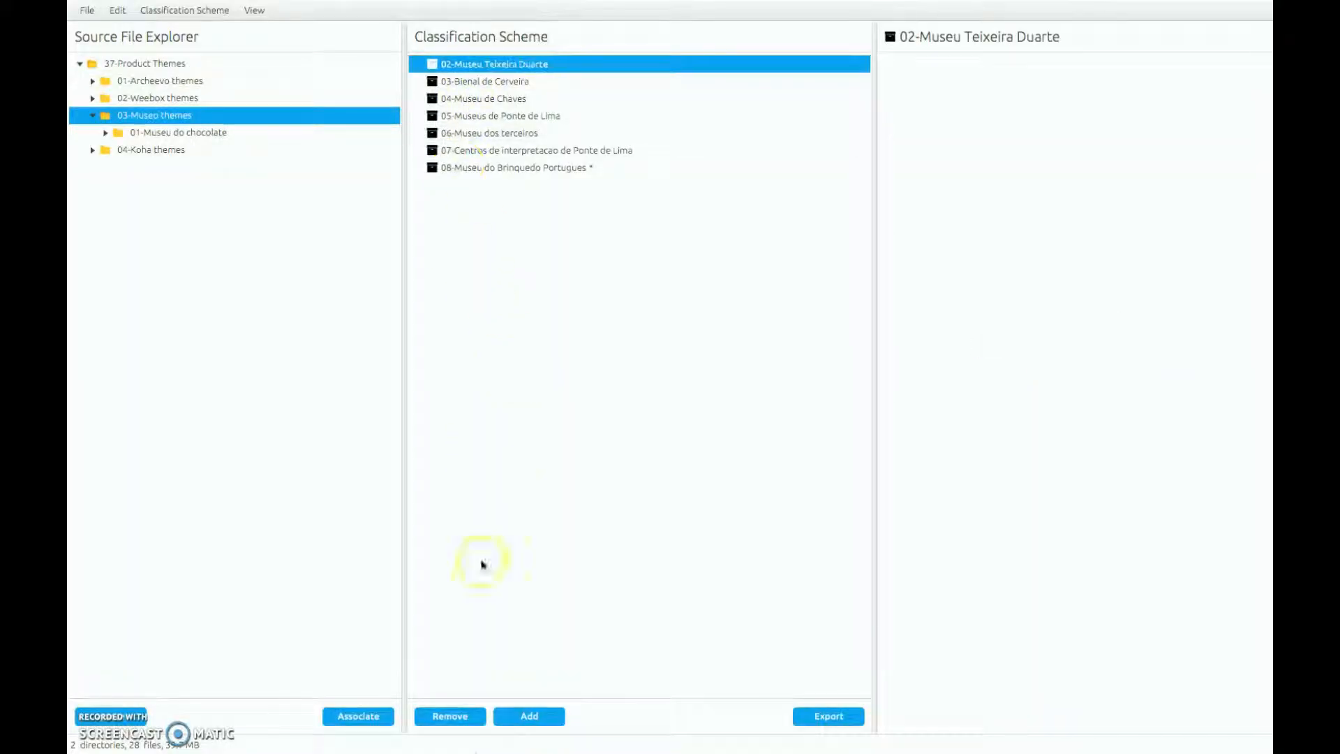
click(449, 716)
click(489, 77)
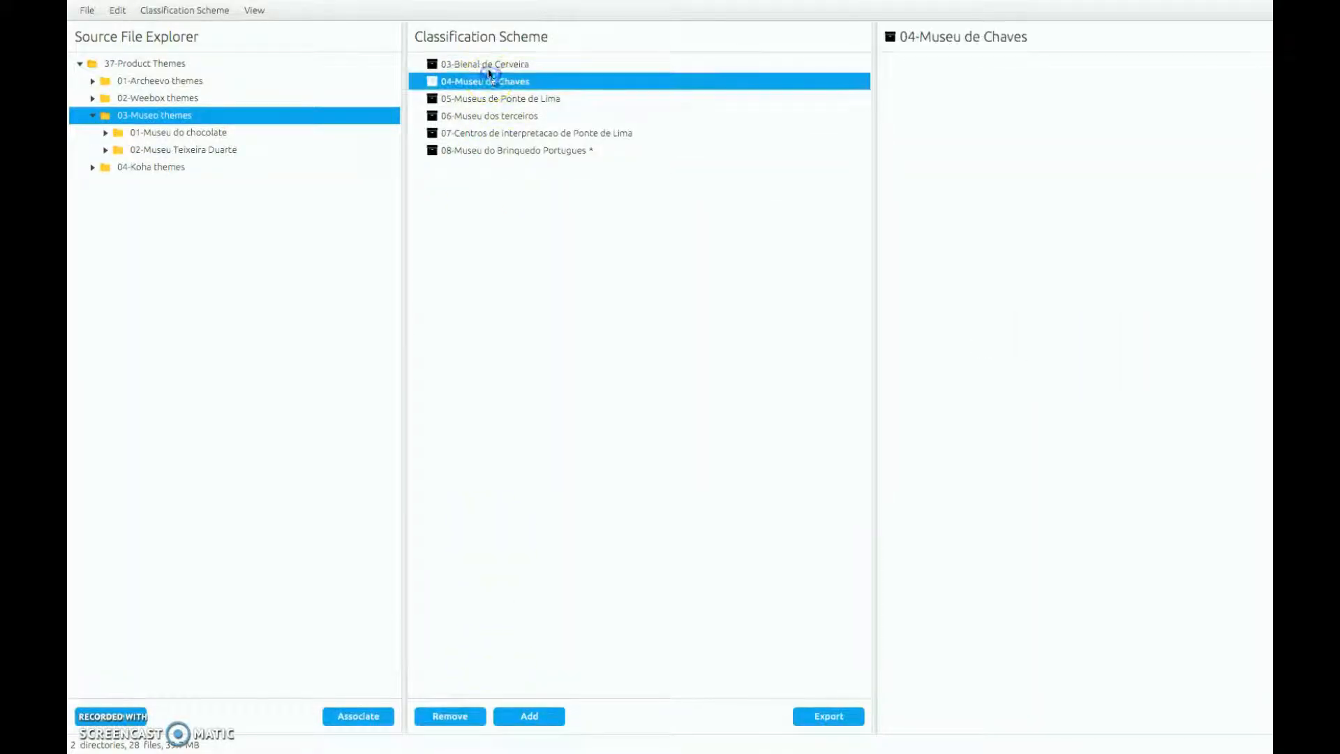
click(487, 65)
click(463, 715)
click(480, 81)
click(449, 716)
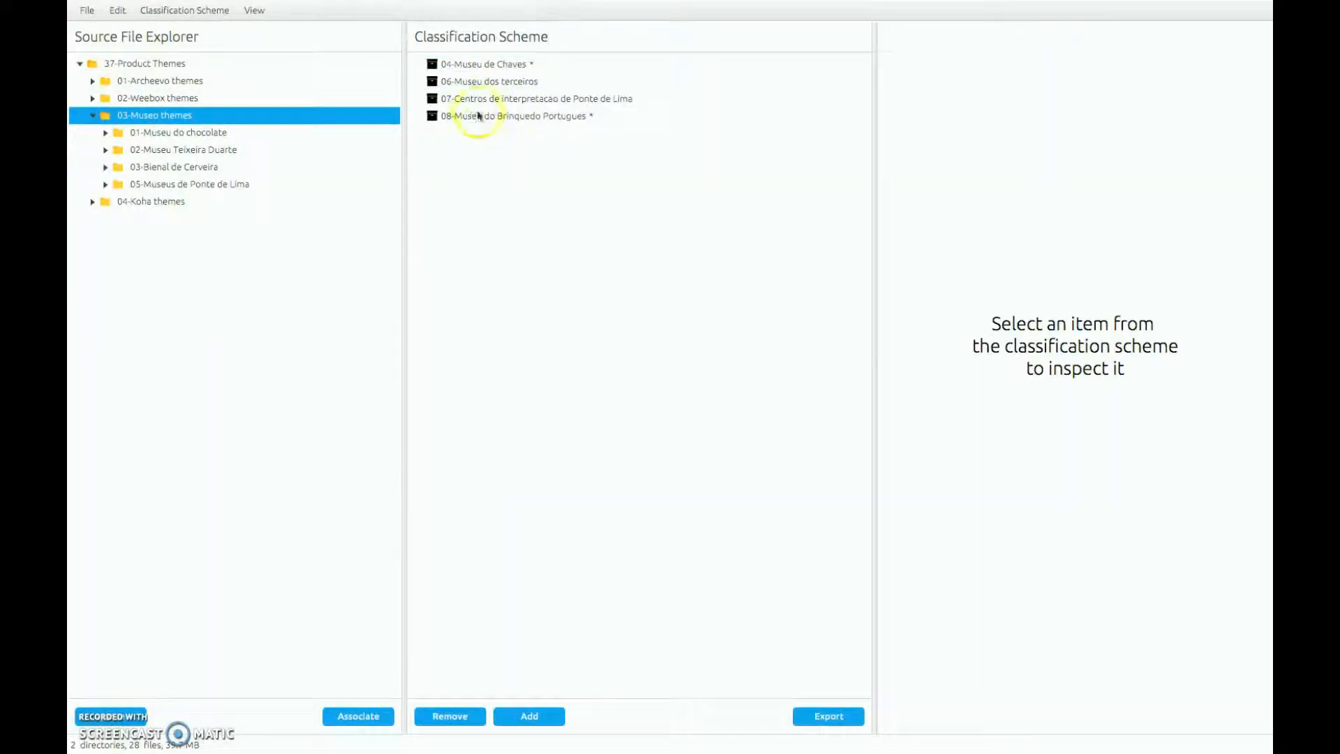
click(480, 115)
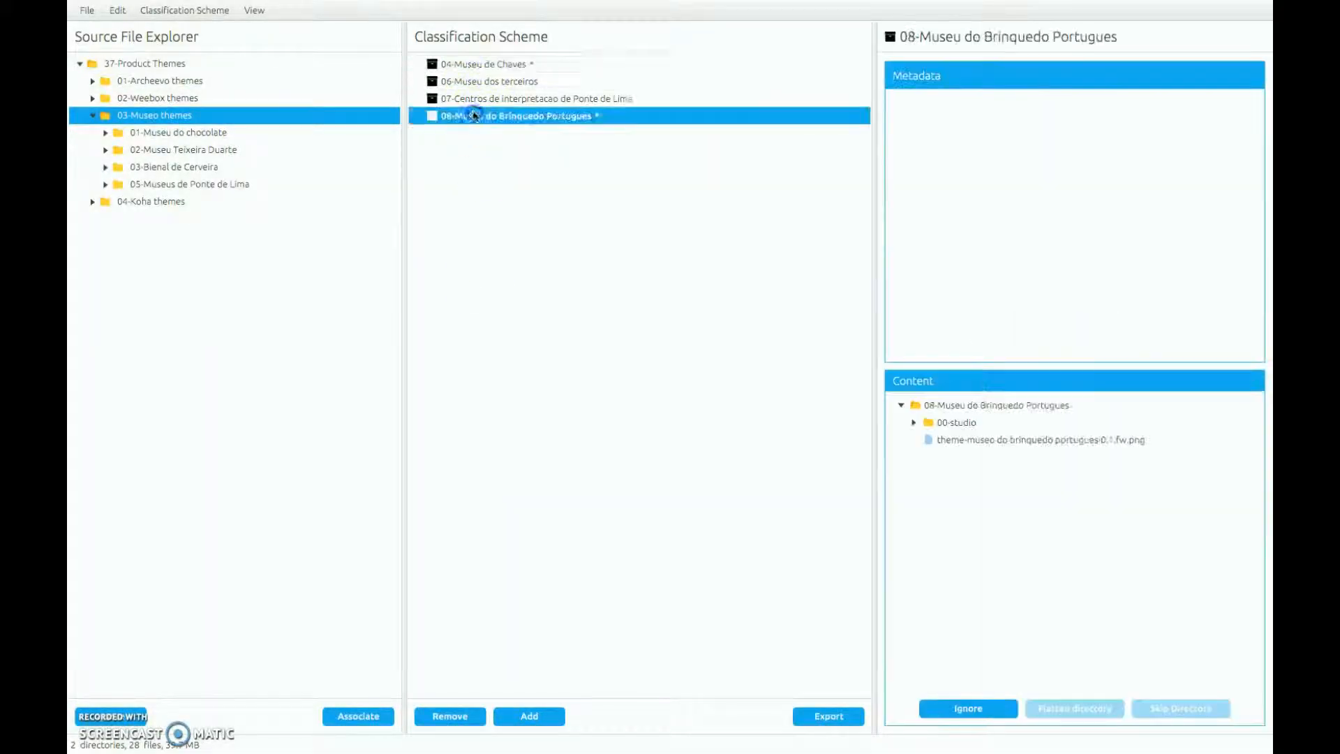
click(440, 717)
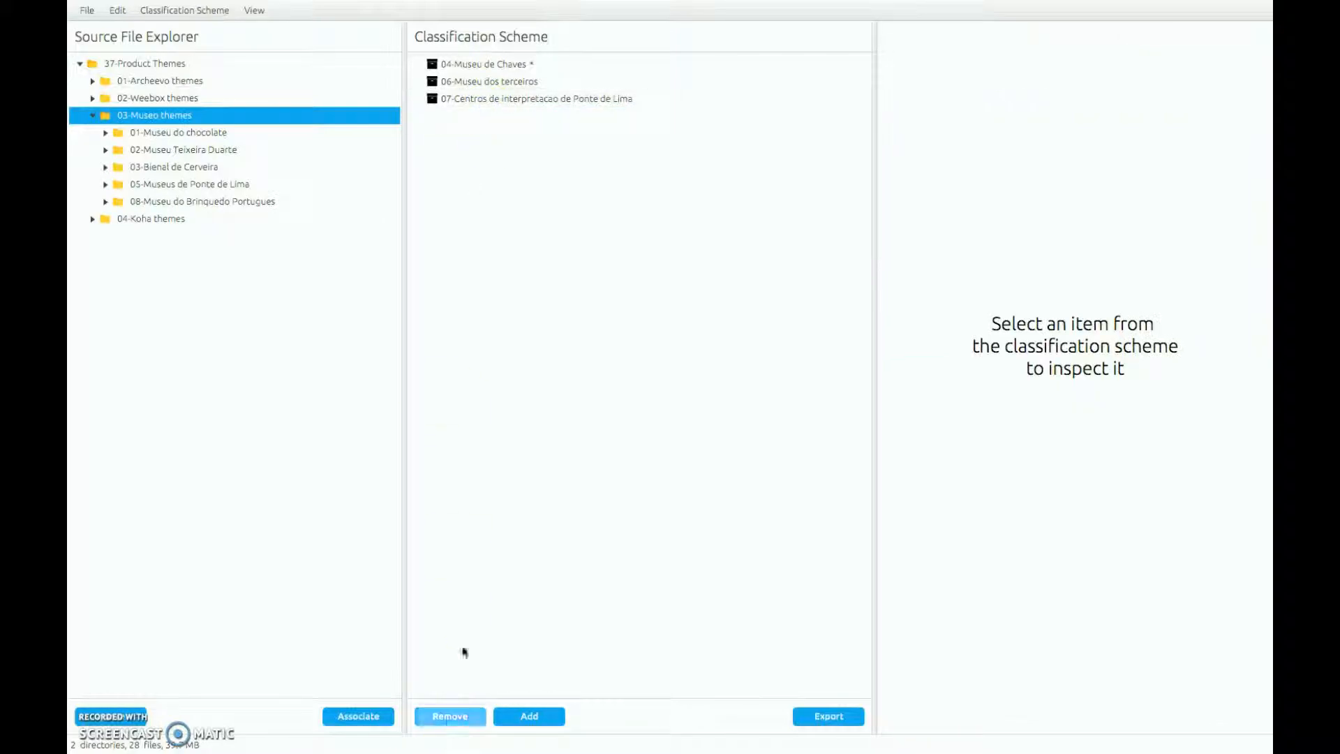
click(491, 84)
click(440, 714)
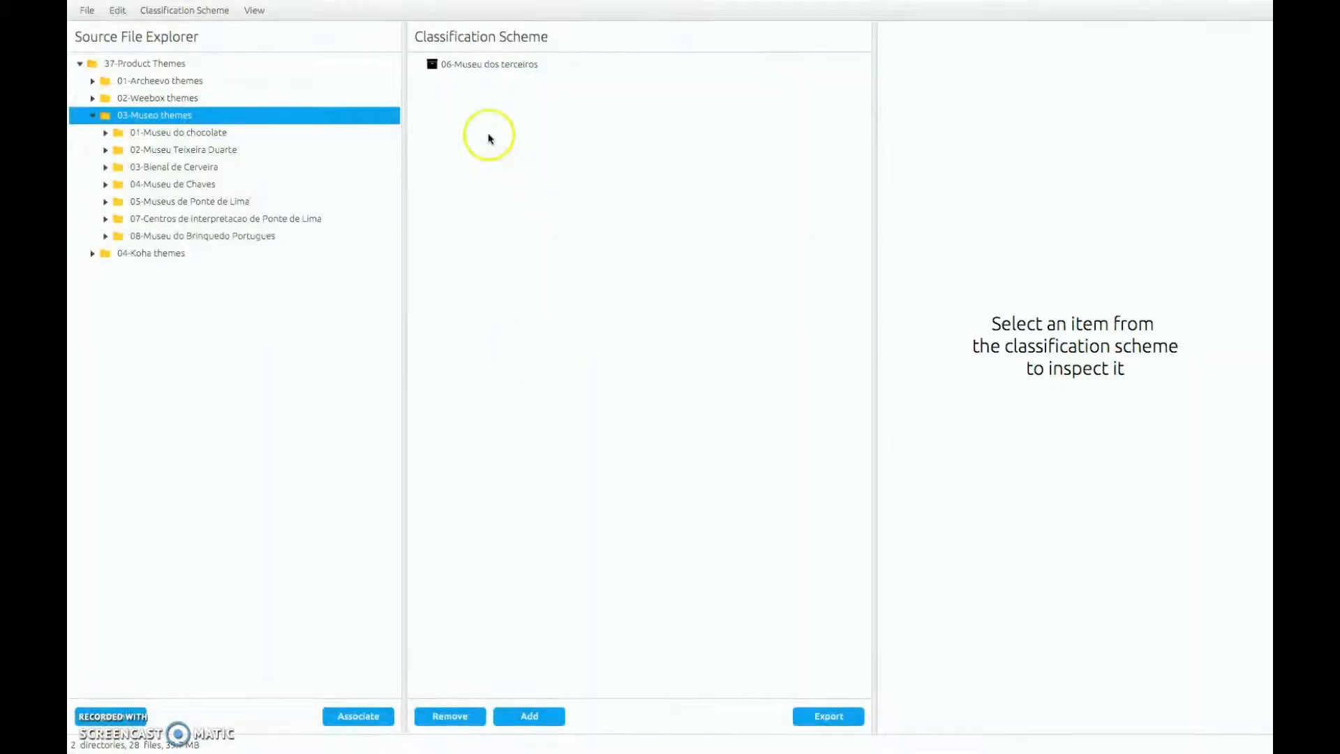
click(460, 63)
click(448, 716)
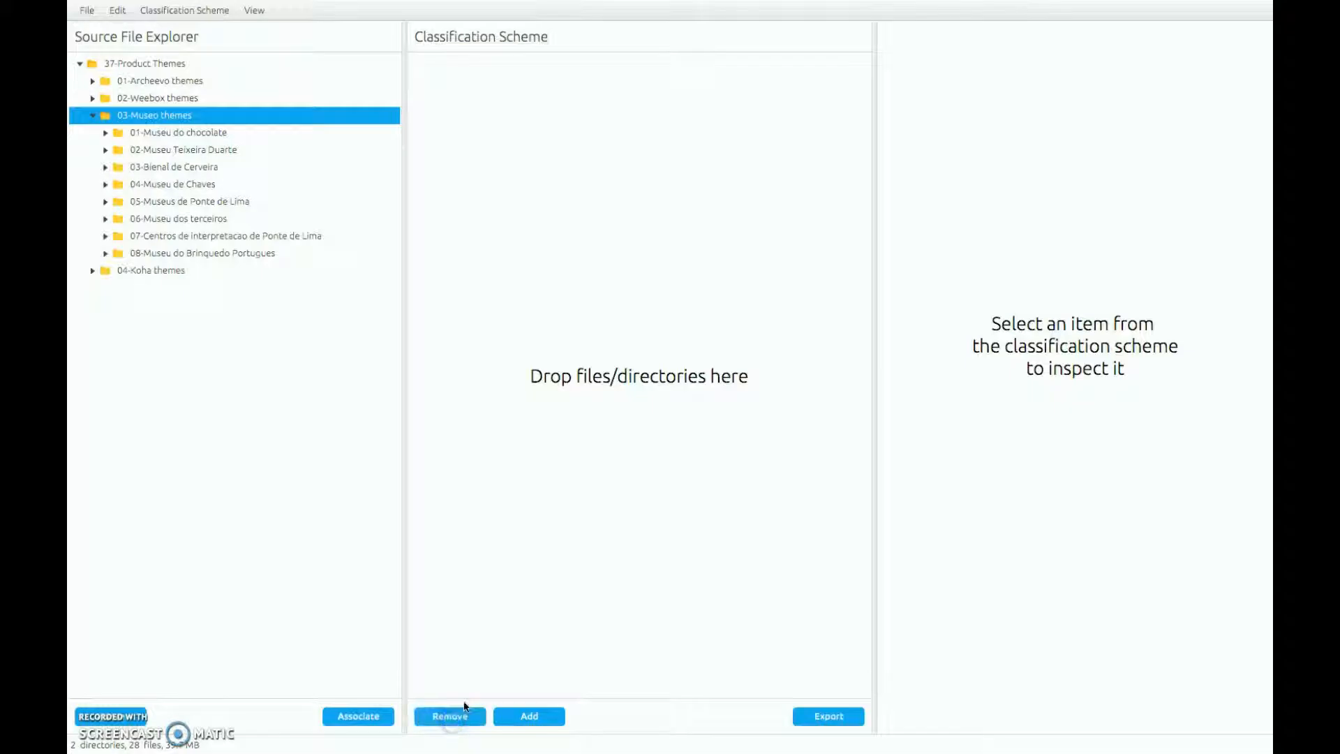
Step: Select subfolders 01 through 08 of 03-Museo themes again and drop them onto the empty classification scheme
click(179, 132)
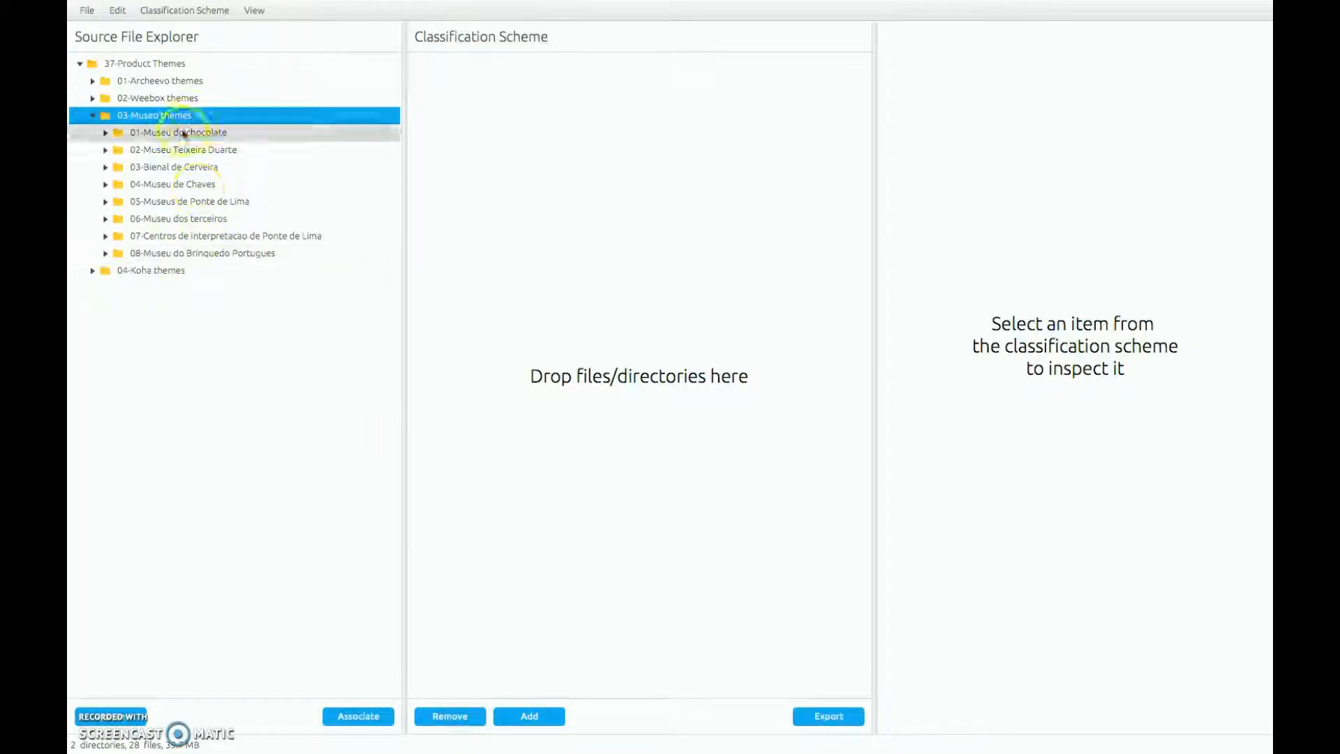
shift+click(183, 252)
drag(174, 185, 527, 143)
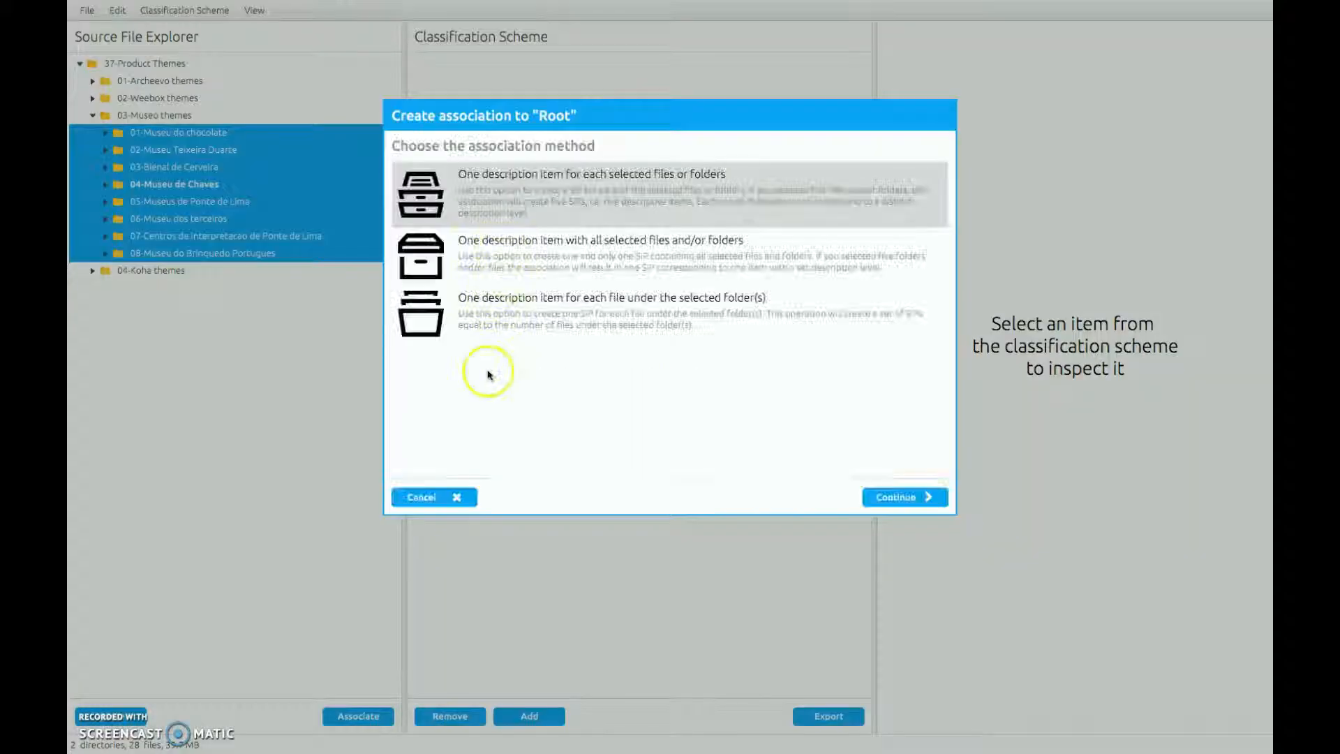
Step: Associate one description item for each selected folder, creating new metadata from the EAD (2002) template
click(888, 498)
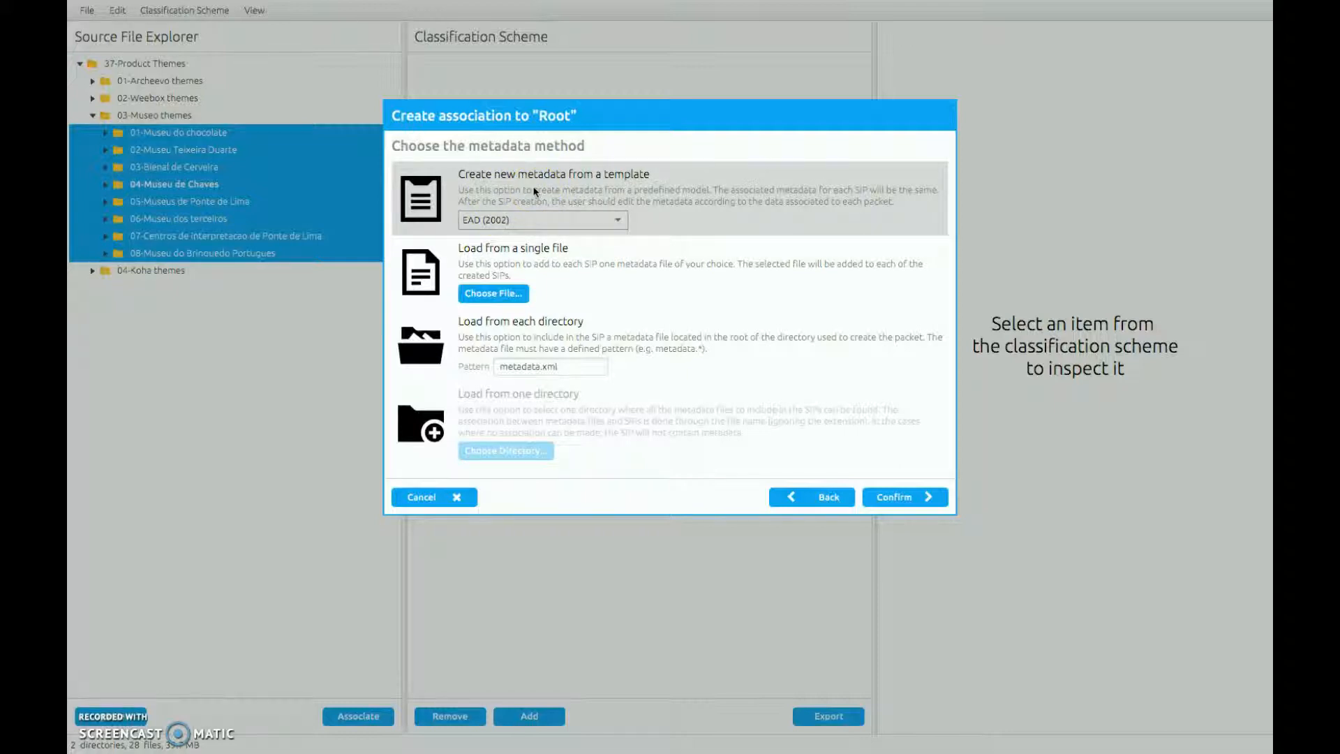
click(902, 501)
click(902, 499)
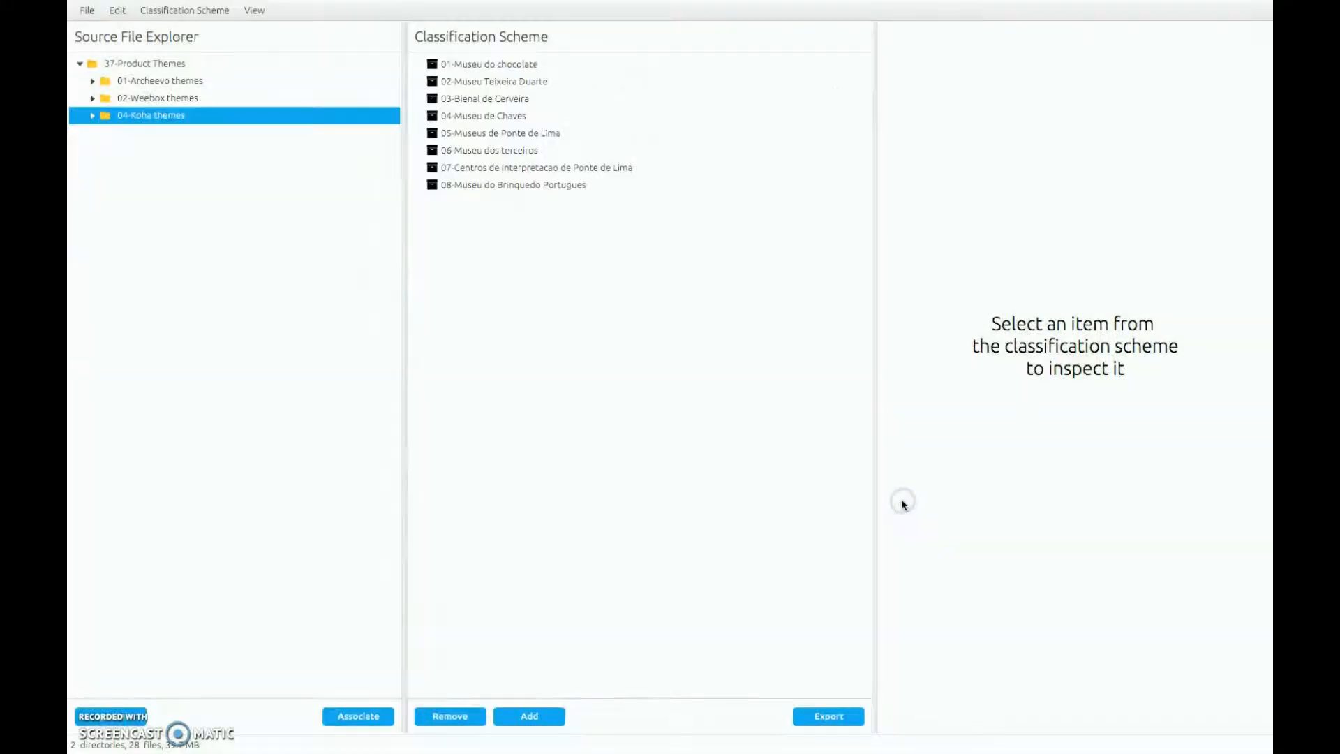
Step: Examine the EAD metadata and content of 01-Museu do chocolate, adjusting the width of the inspection area
click(451, 64)
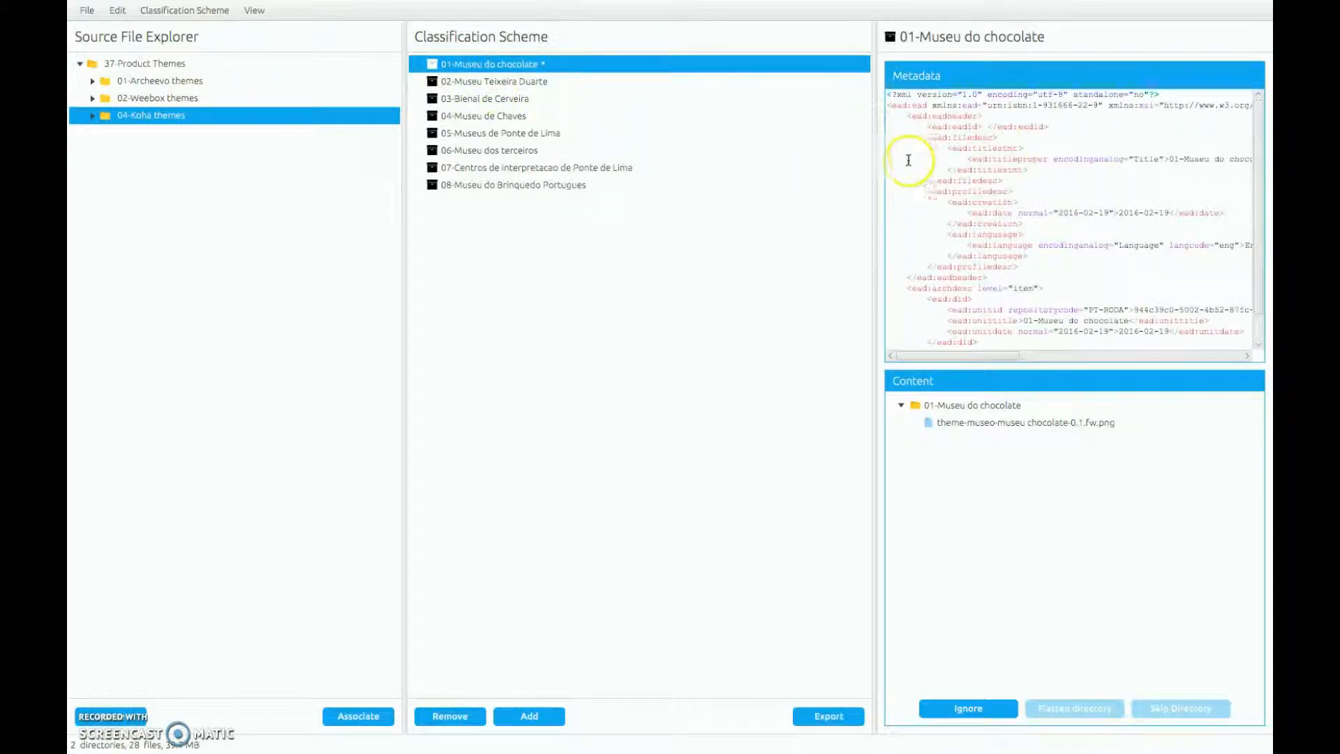
drag(875, 166, 768, 166)
scroll(949, 195, down, 2)
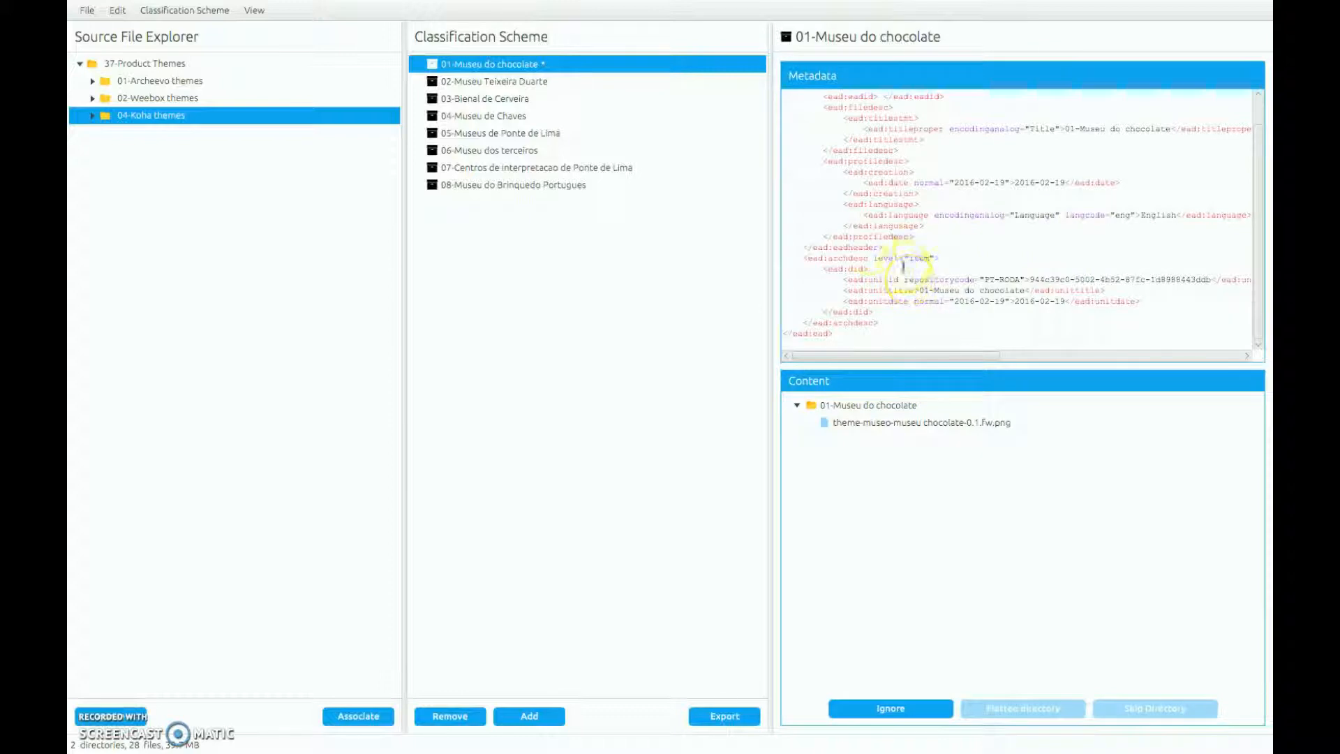
drag(768, 254, 831, 255)
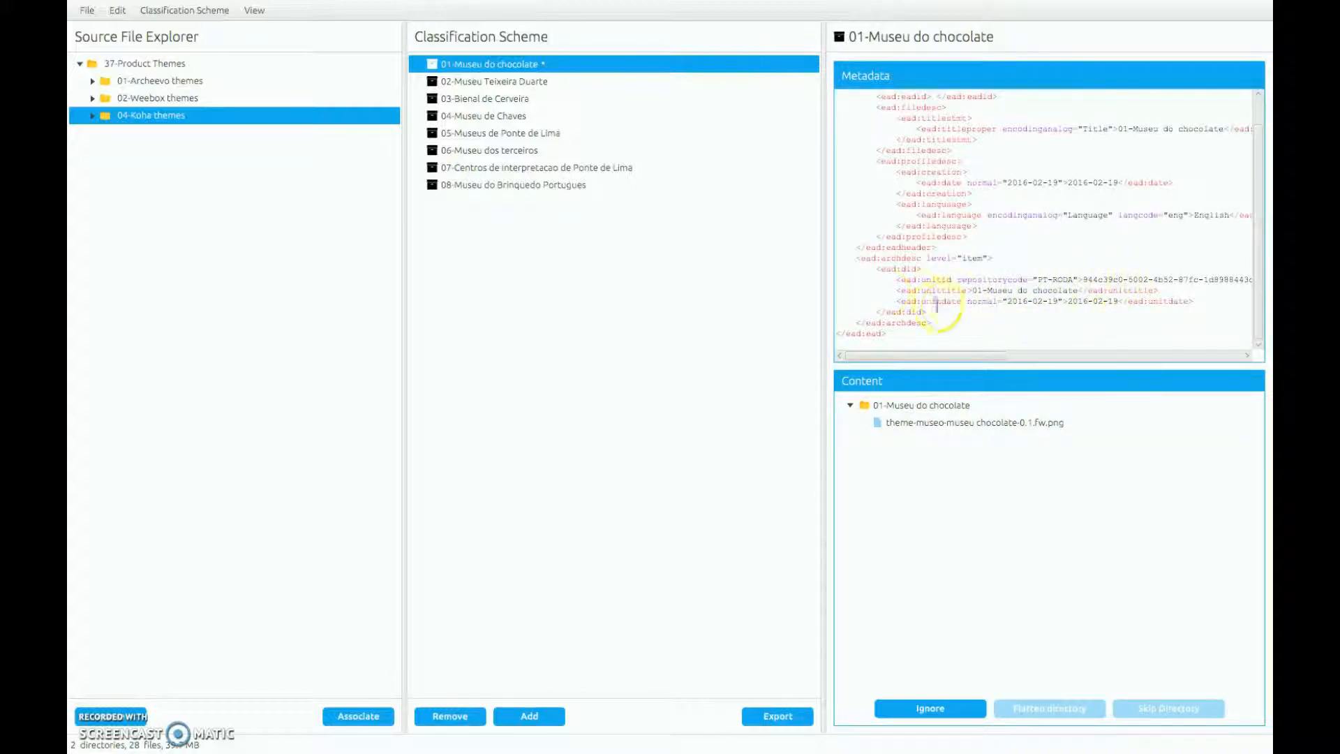
drag(825, 287, 850, 286)
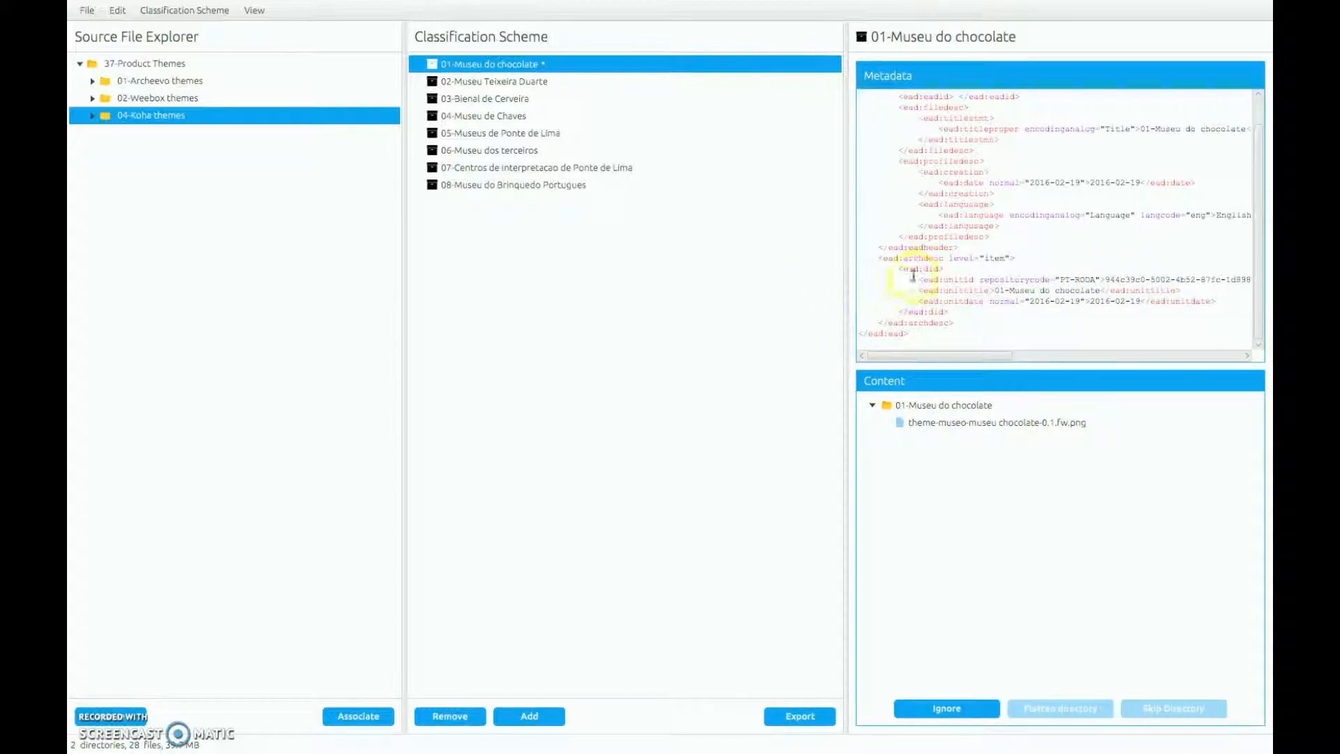
Step: Inspect the metadata and content of the remaining items, 02-Museu Teixeira Duarte through 08-Museu do Brinquedo Portugues
click(485, 82)
click(485, 98)
click(486, 115)
click(488, 132)
click(488, 150)
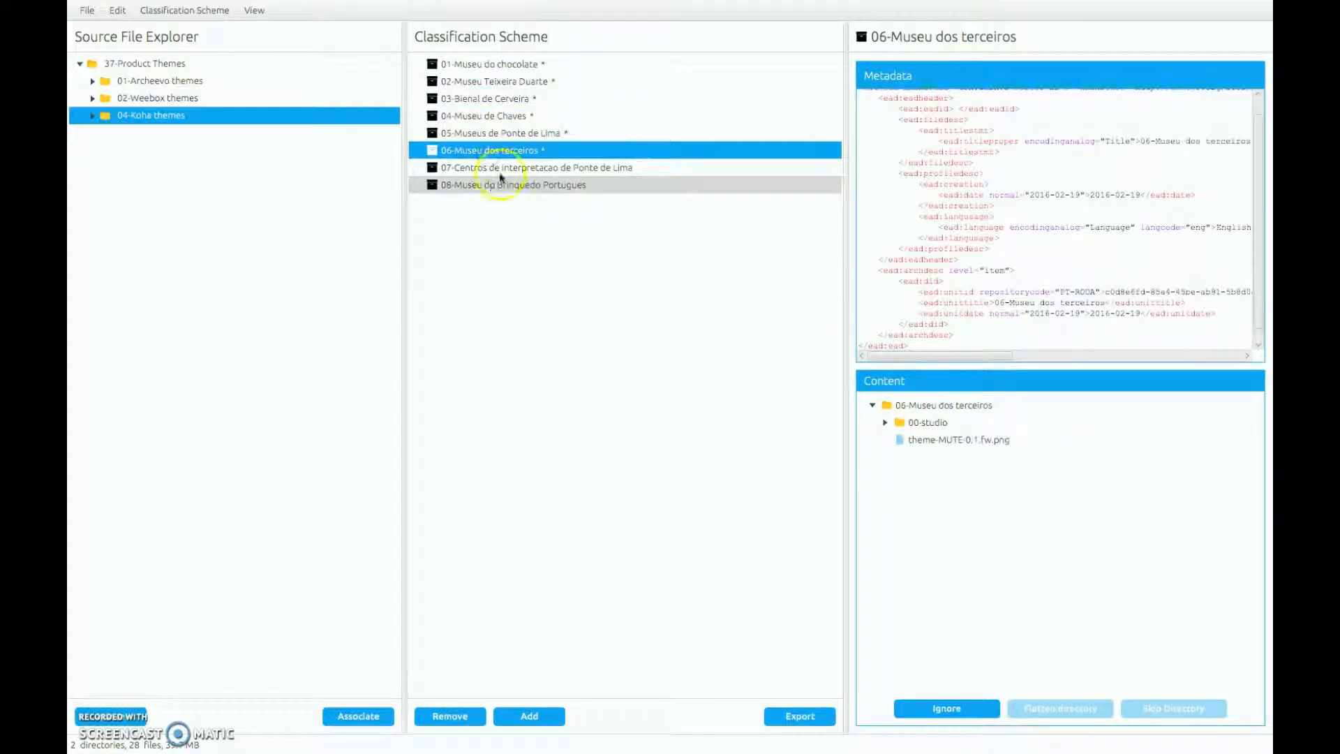
click(491, 168)
click(492, 185)
scroll(900, 164, up, 1)
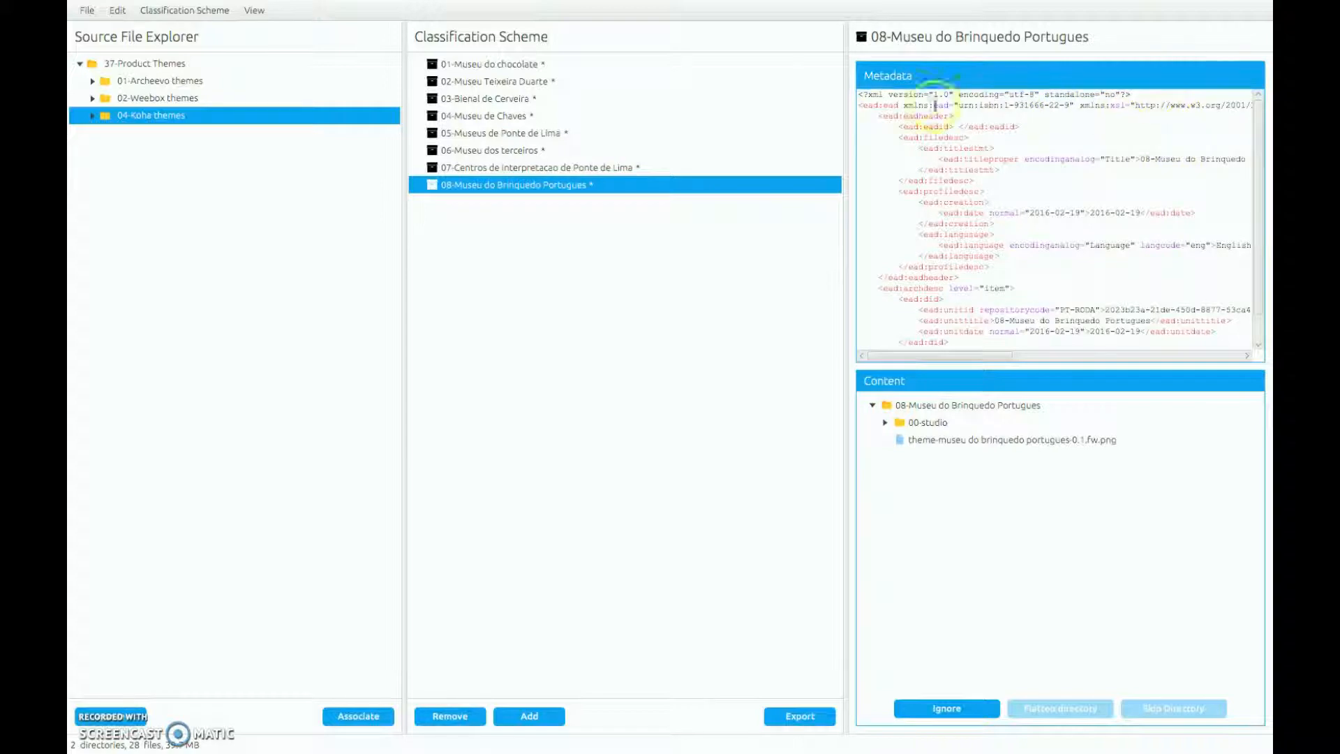
click(469, 98)
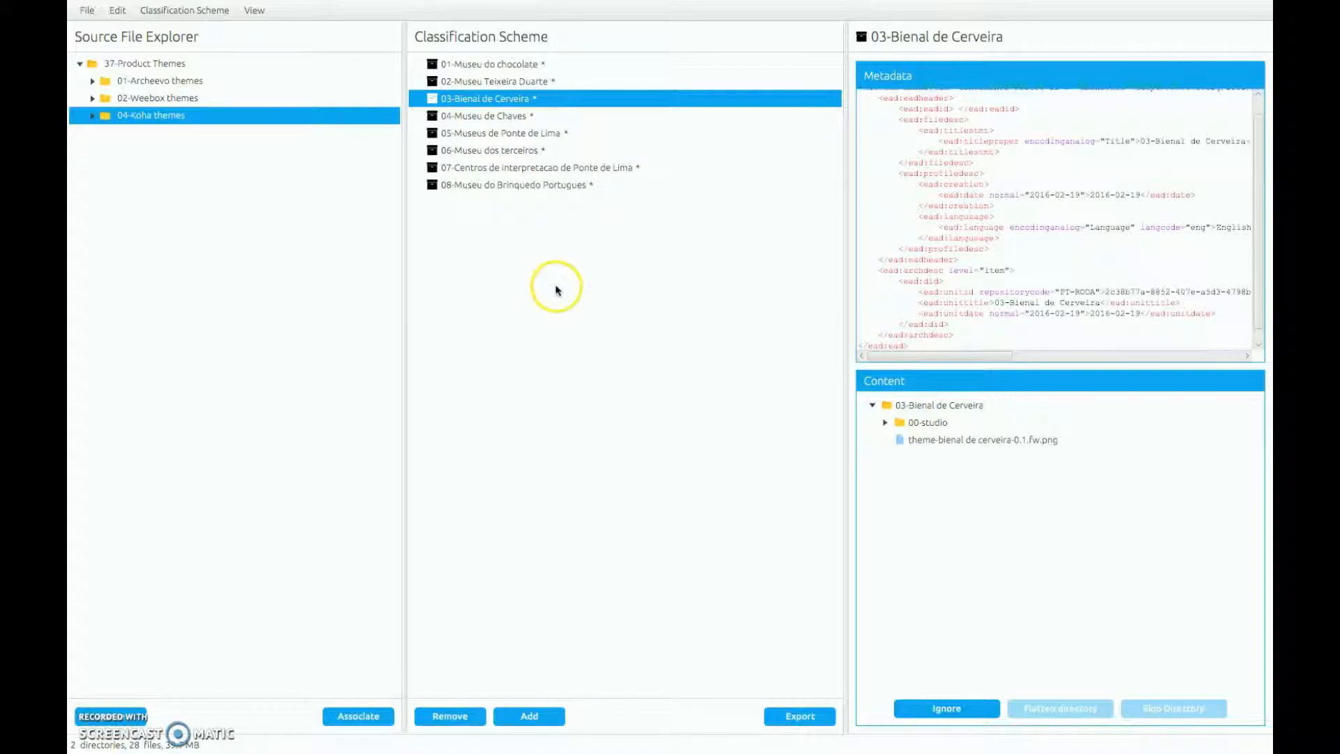
click(506, 150)
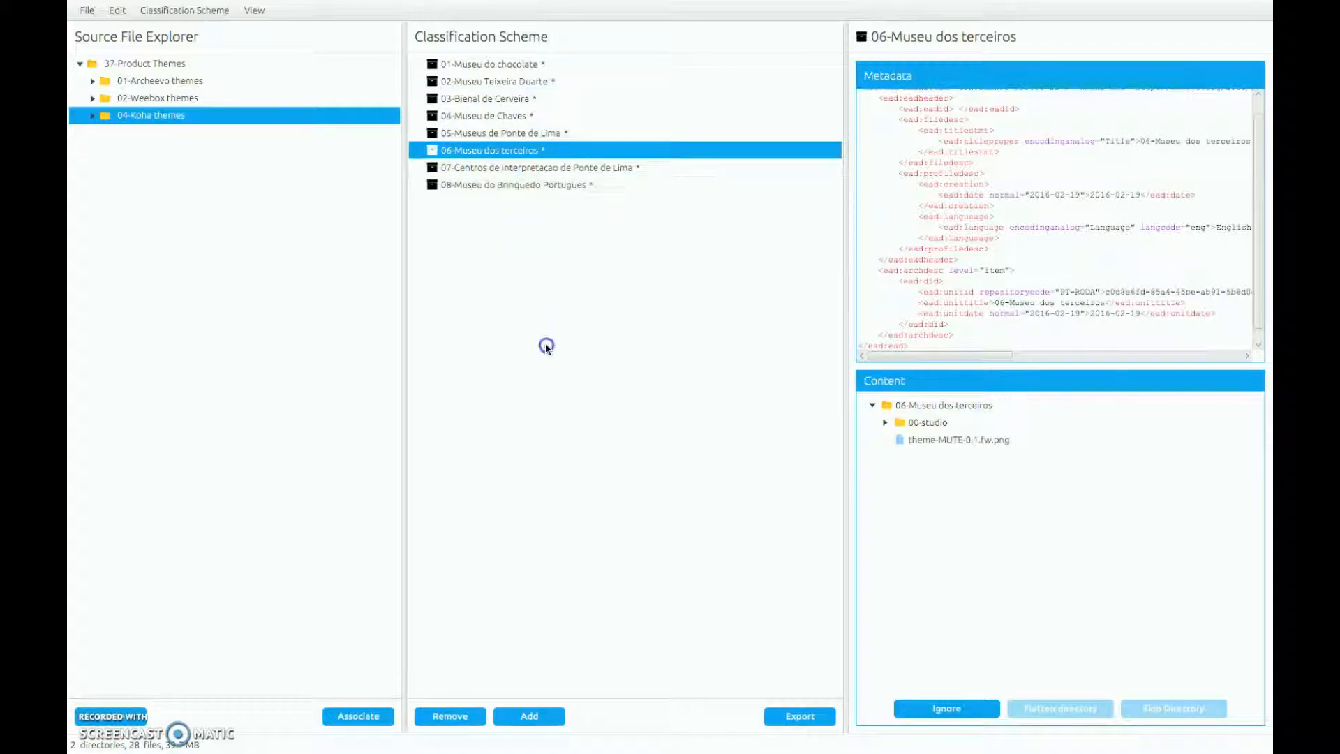
Step: Start exporting the SIPs and choose the SIPs folder on the Desktop as the output directory
click(801, 715)
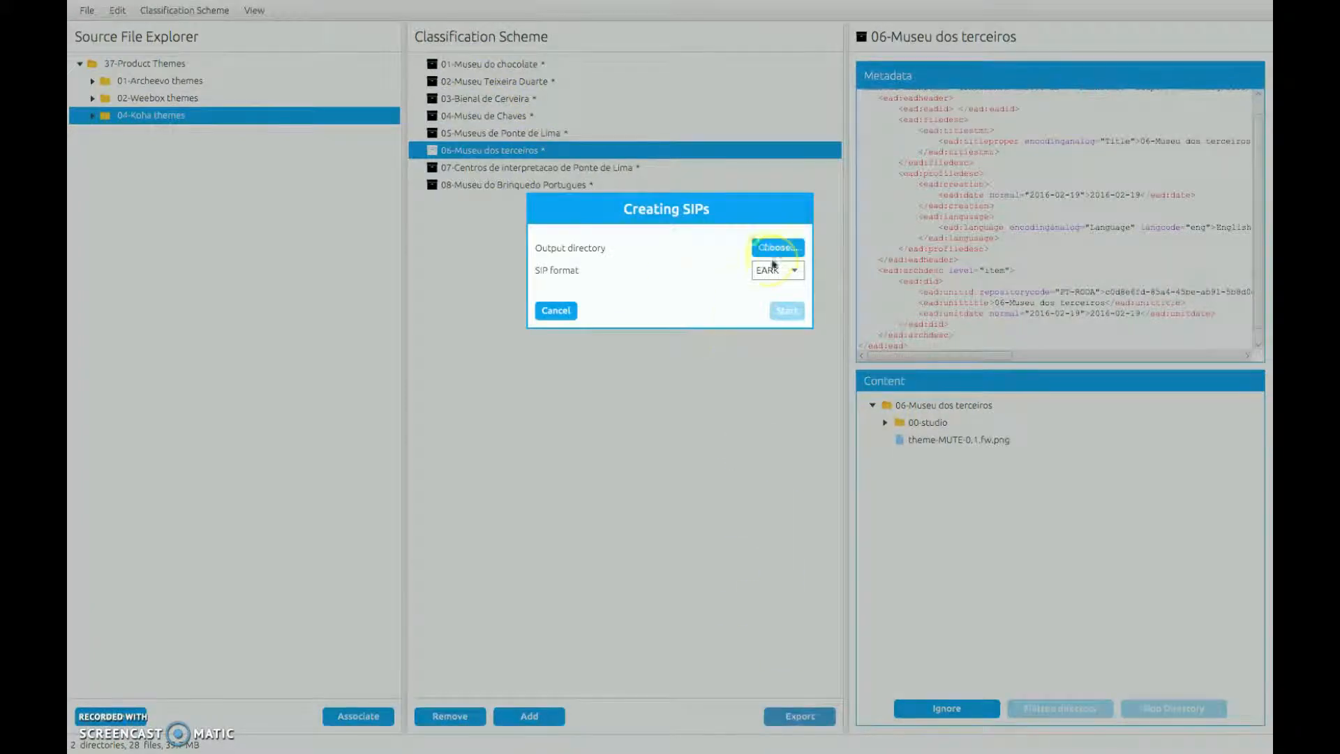
click(780, 247)
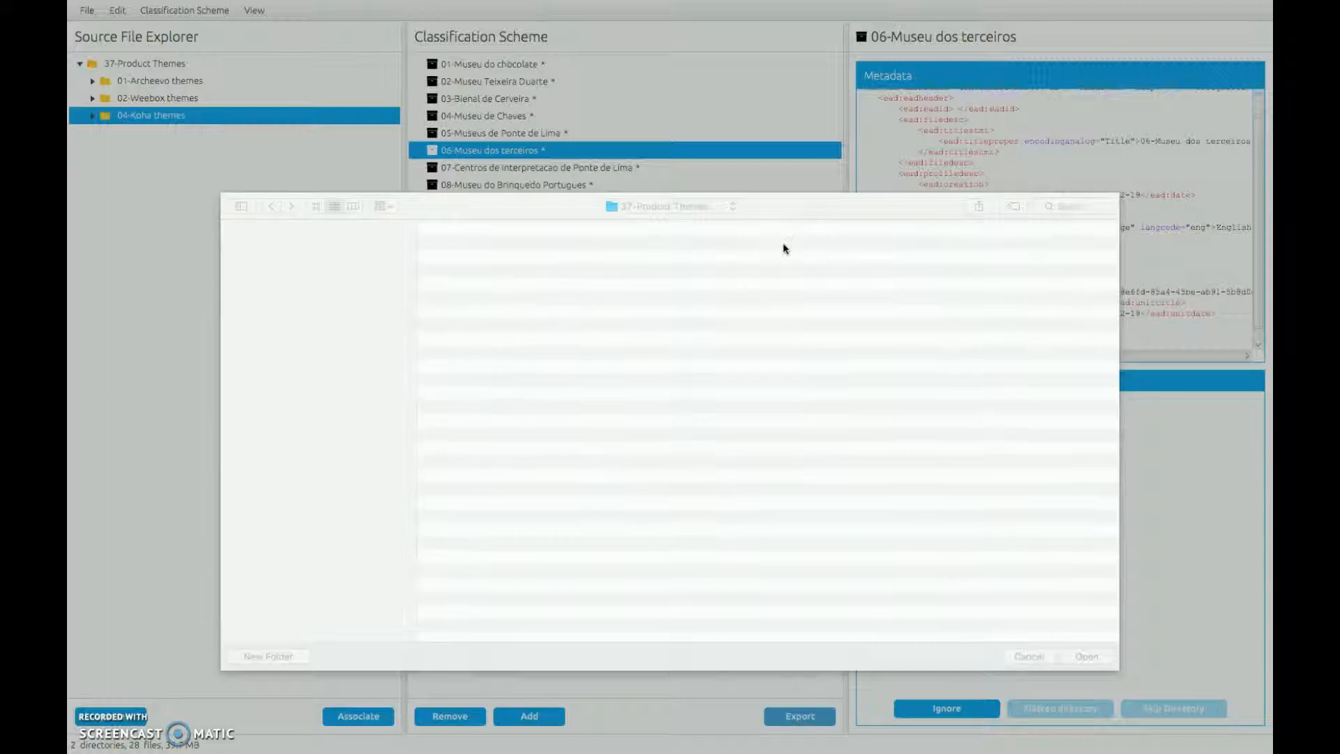
click(292, 253)
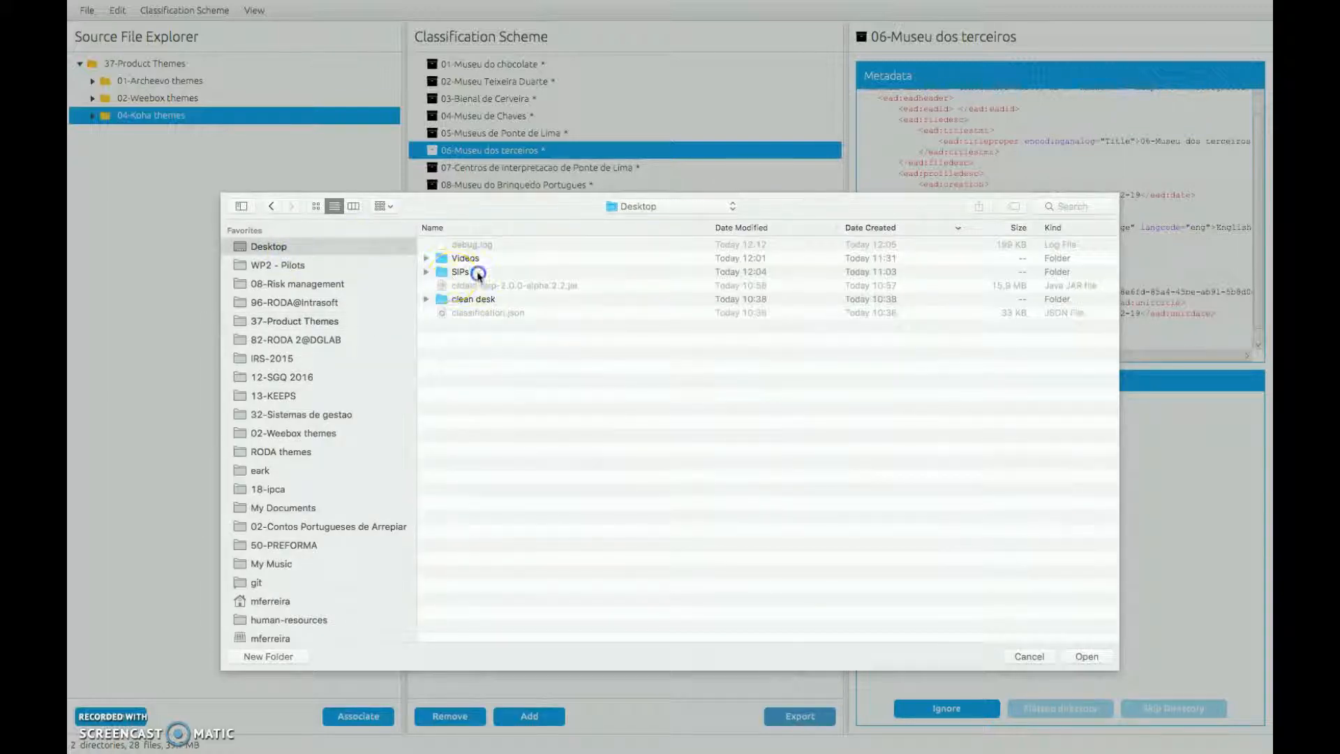
double_click(473, 272)
click(1073, 656)
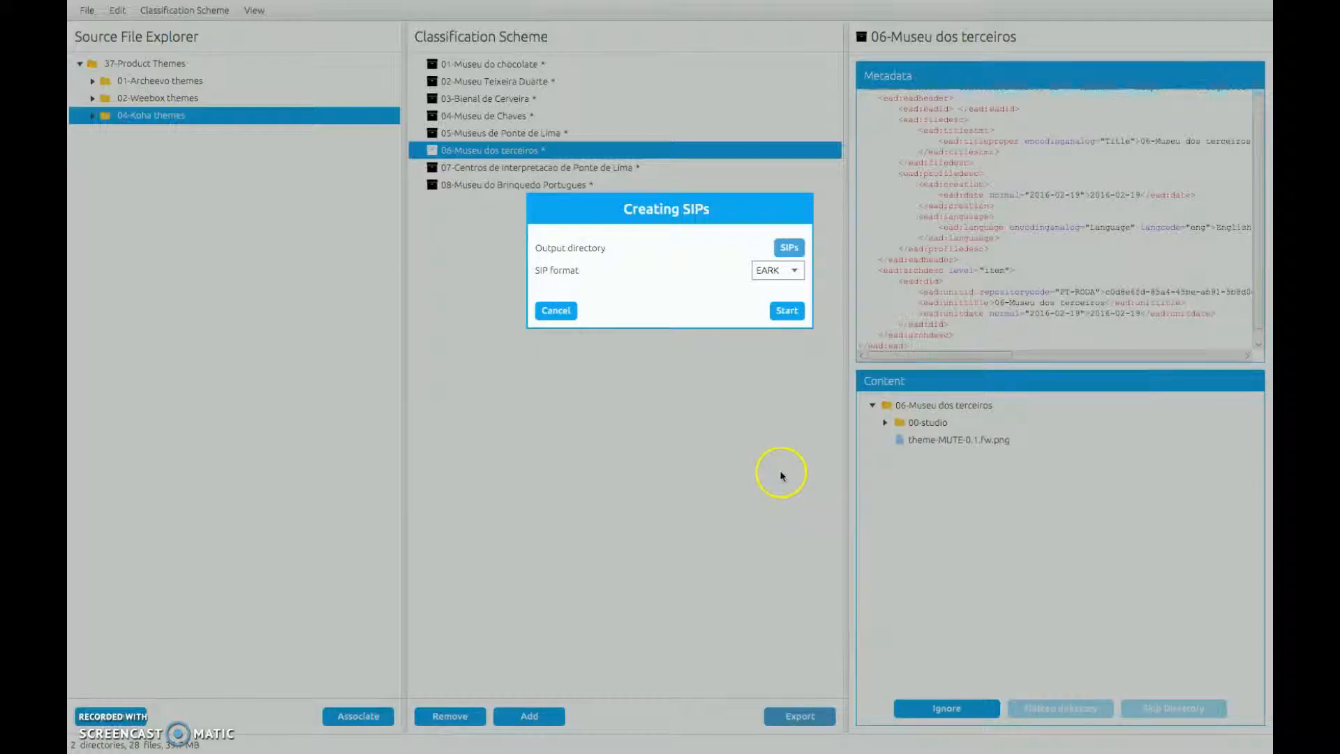
Step: Try Bagit as the SIP format, set it back to EARK, and create the SIPs
drag(703, 212, 644, 209)
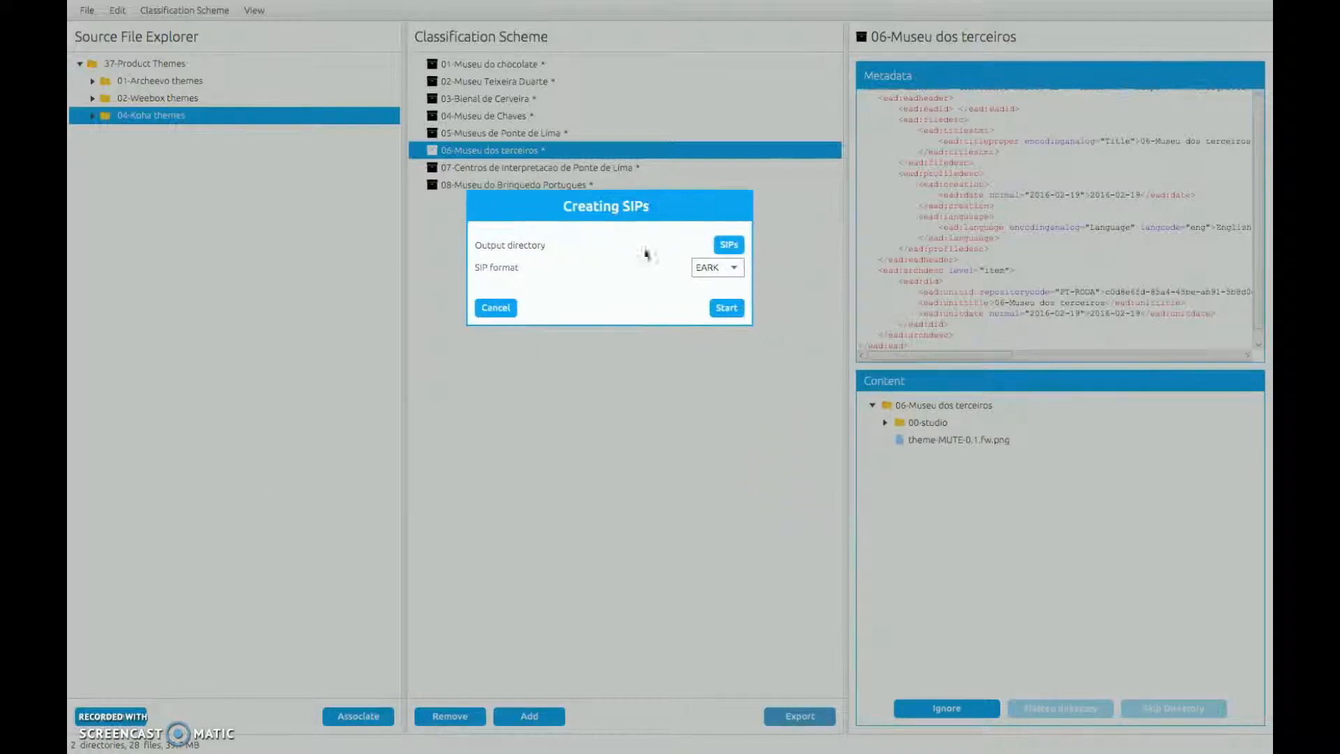
click(708, 267)
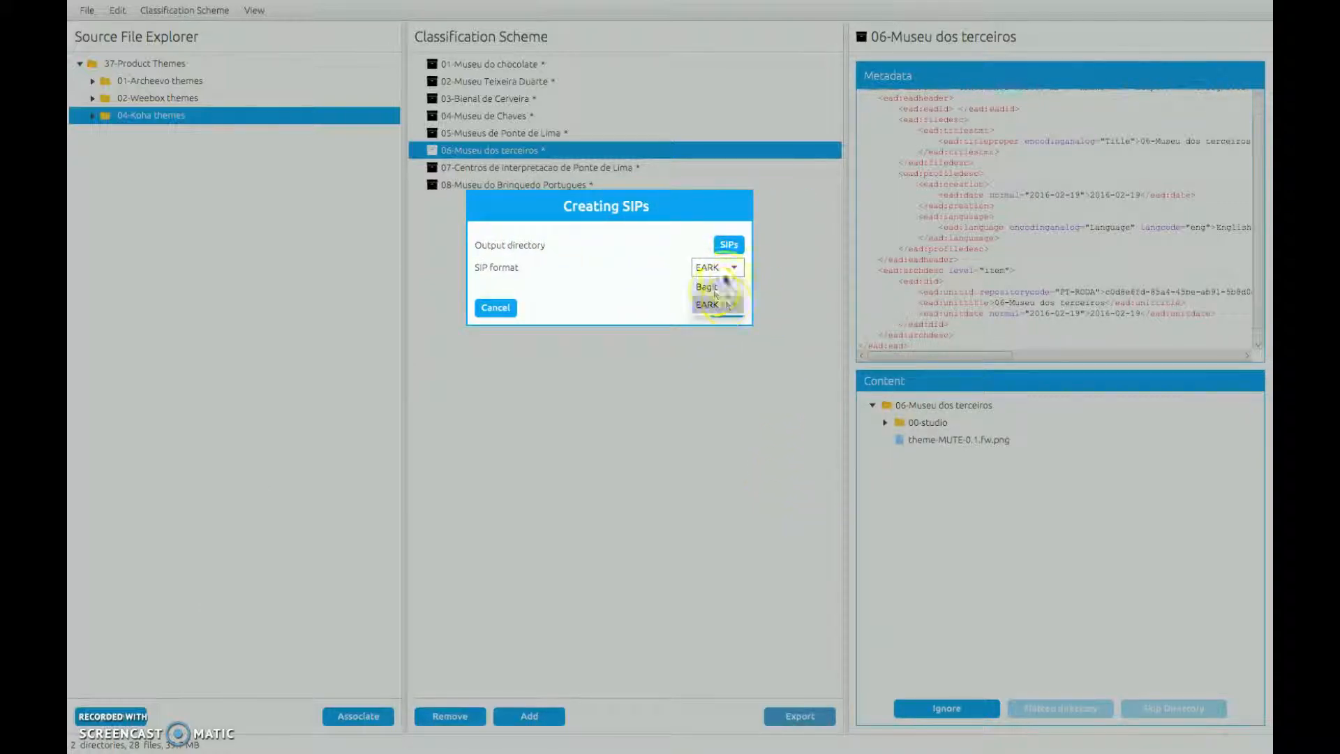
click(705, 287)
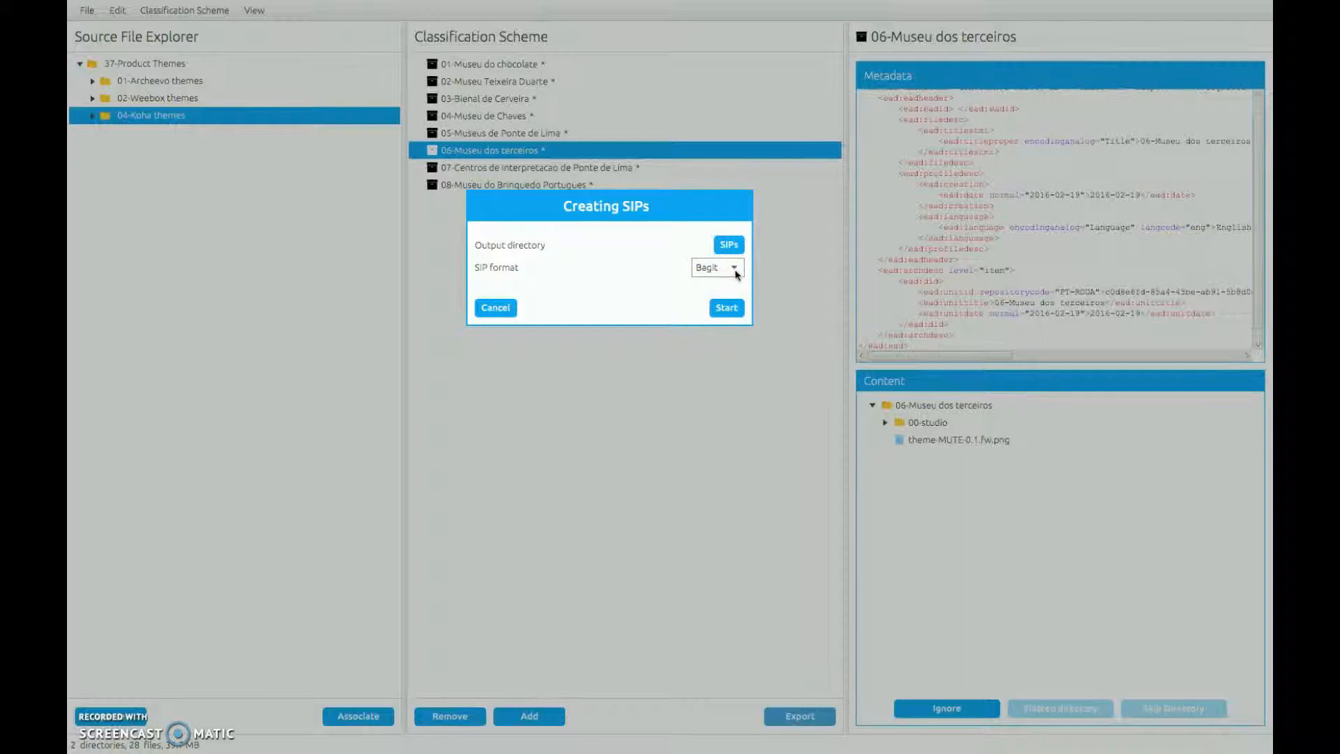
click(734, 270)
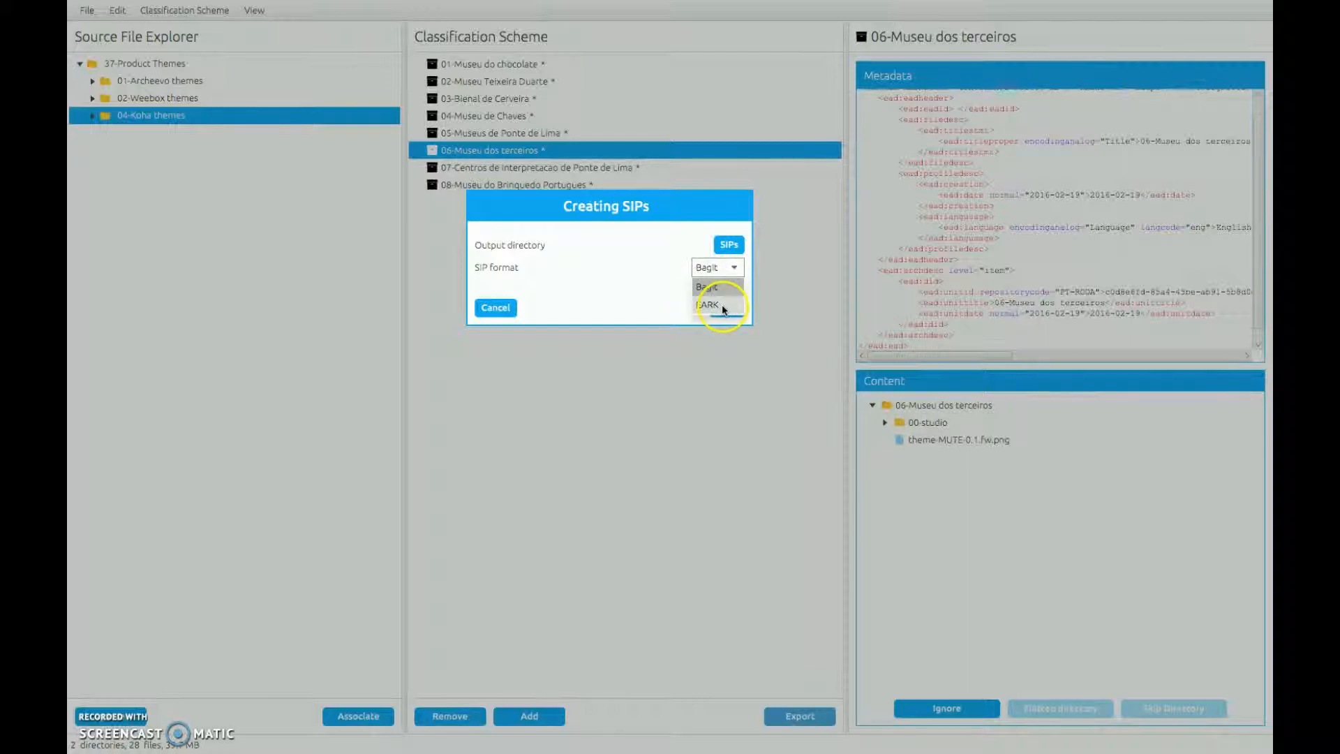
click(721, 304)
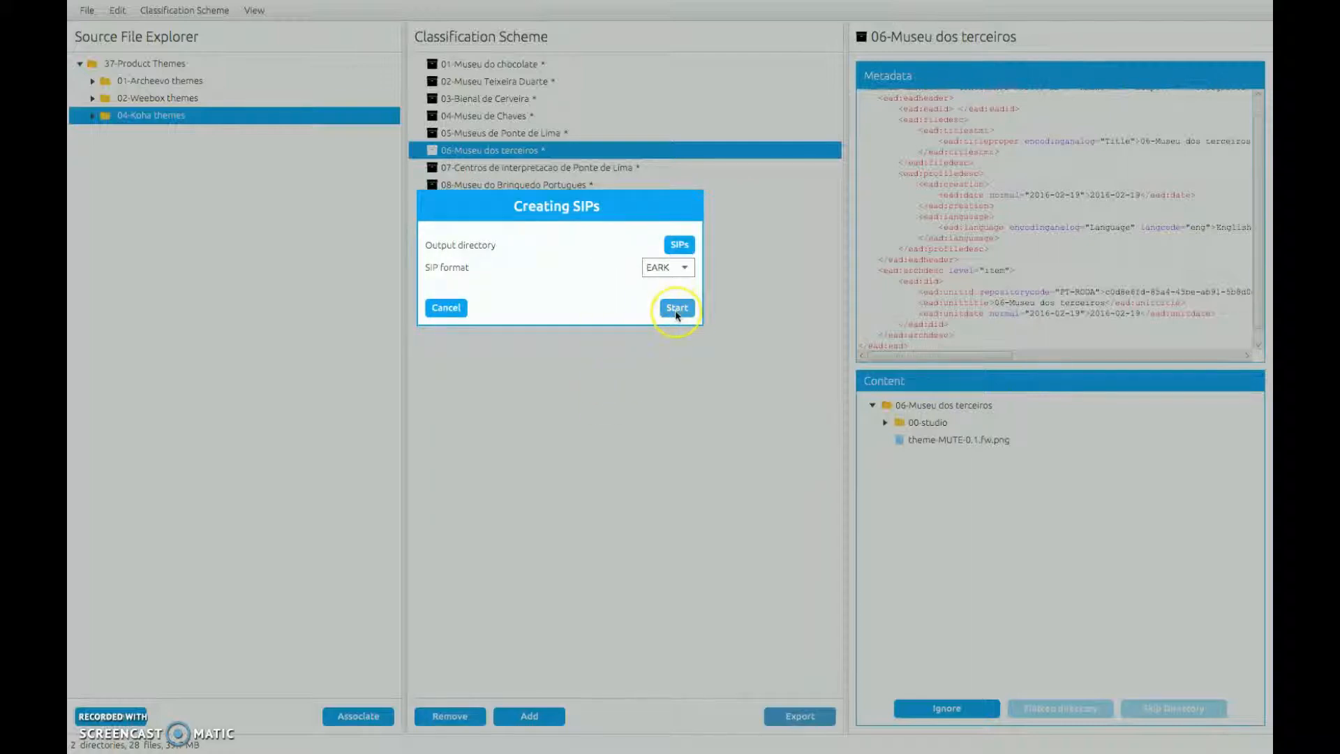
click(676, 309)
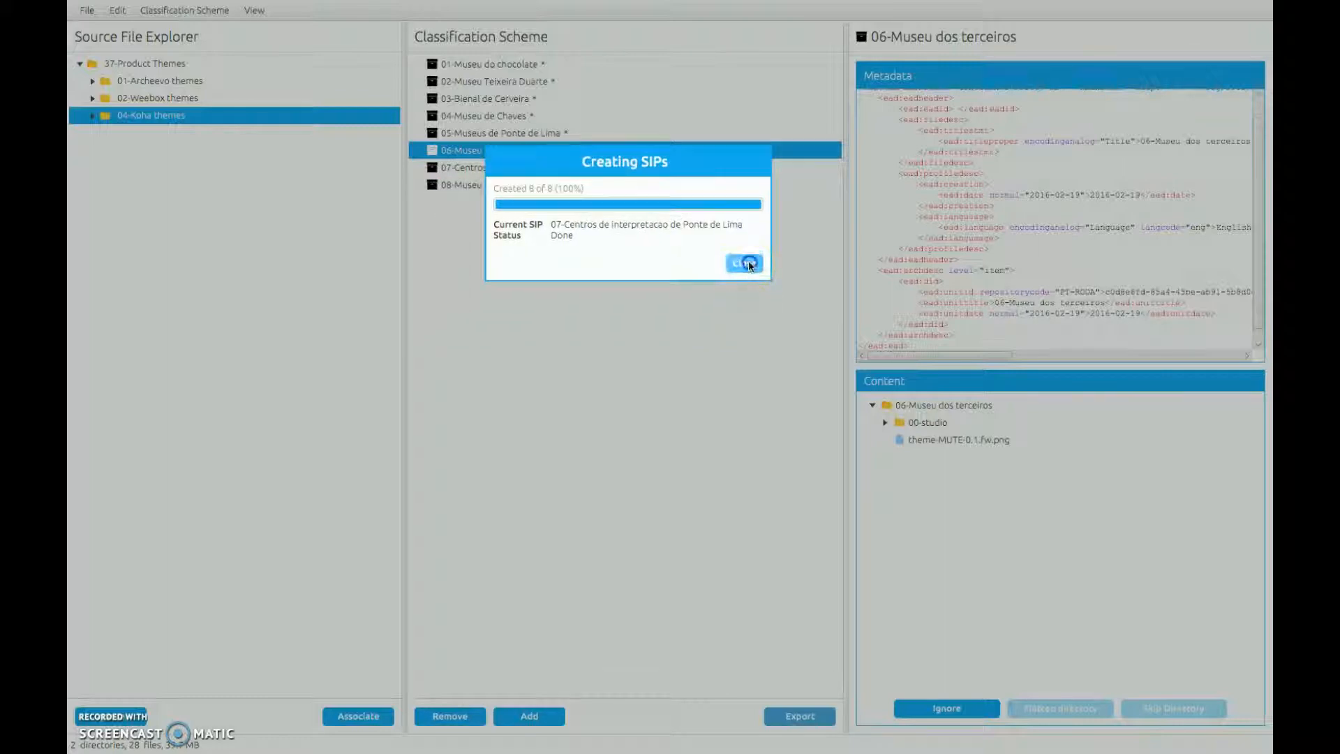
click(746, 263)
Step: Leave the full-screen view and open the SIPs folder on the desktop in Finder
mouse_move(139, 4)
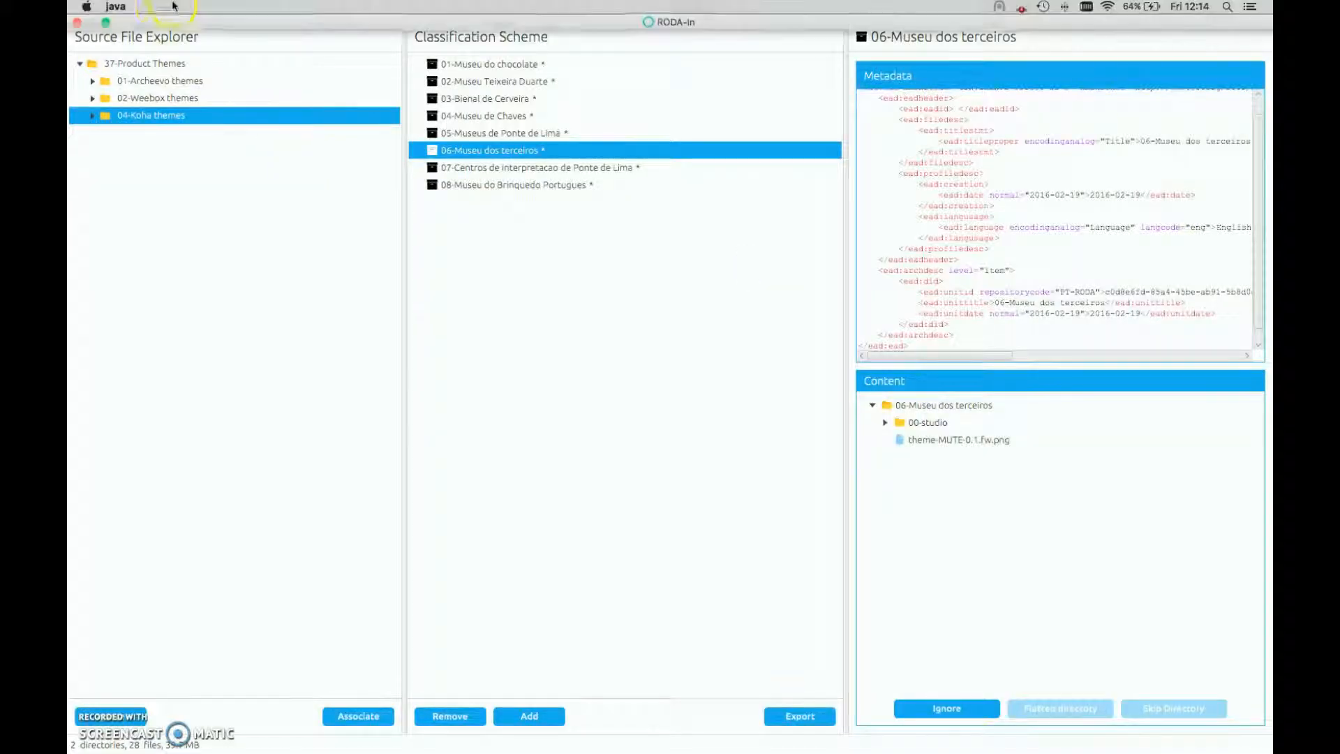
click(106, 24)
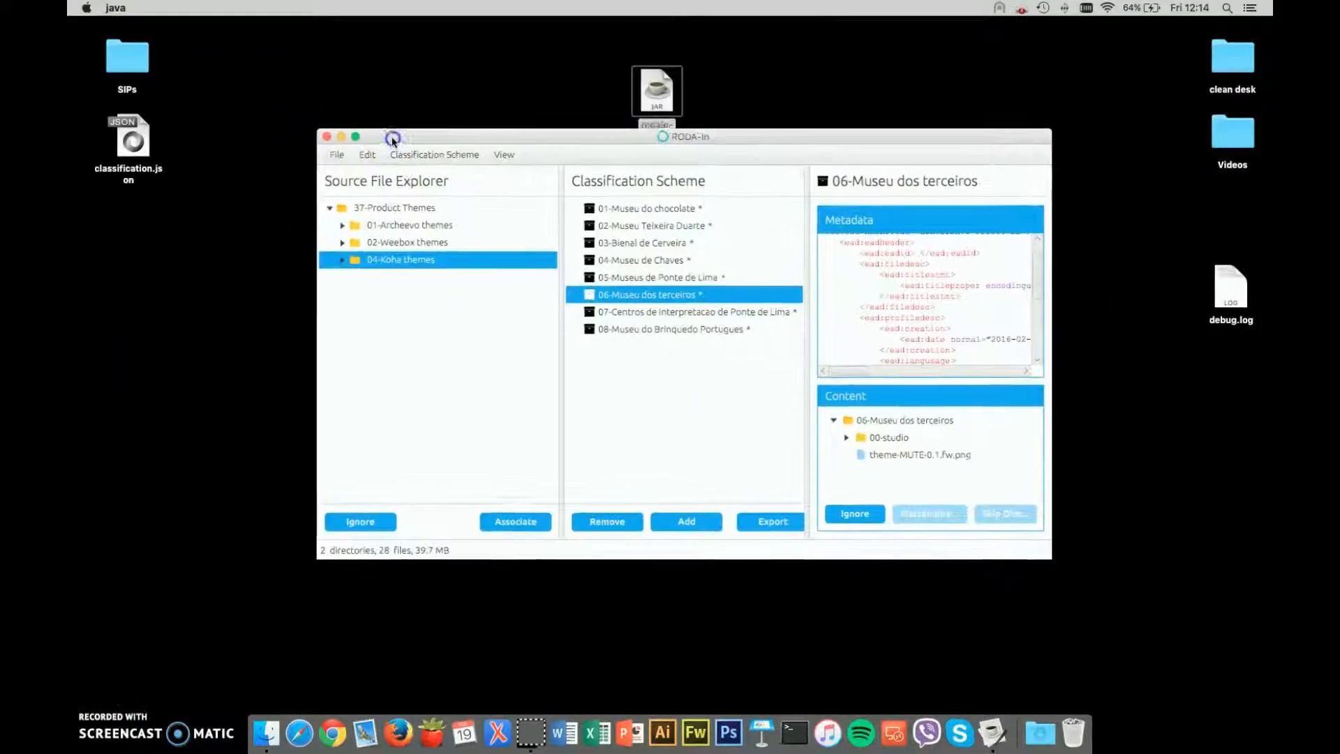
double_click(123, 58)
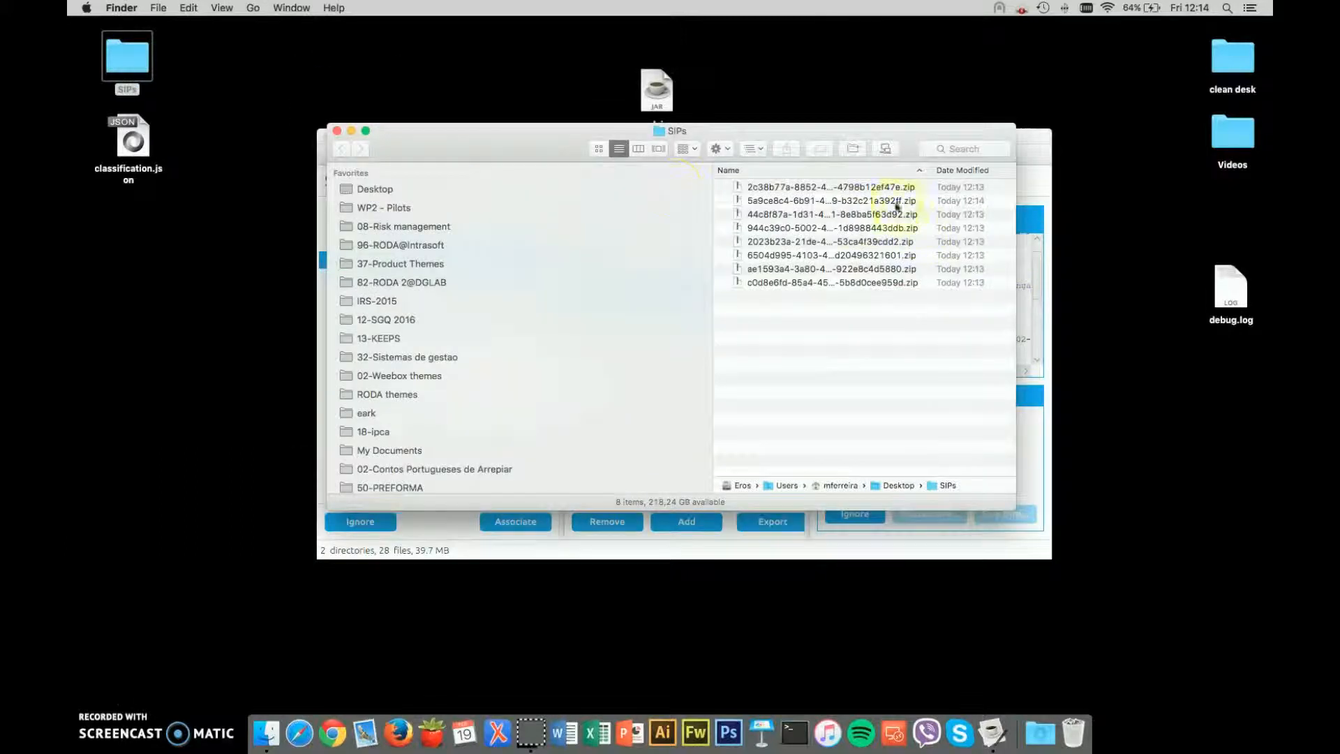
Step: Move and enlarge the SIPs folder window to examine the exported ZIP archives' full names and sizes
drag(790, 132, 669, 112)
drag(896, 204, 1174, 194)
drag(970, 132, 966, 163)
drag(1184, 505, 1182, 534)
click(768, 368)
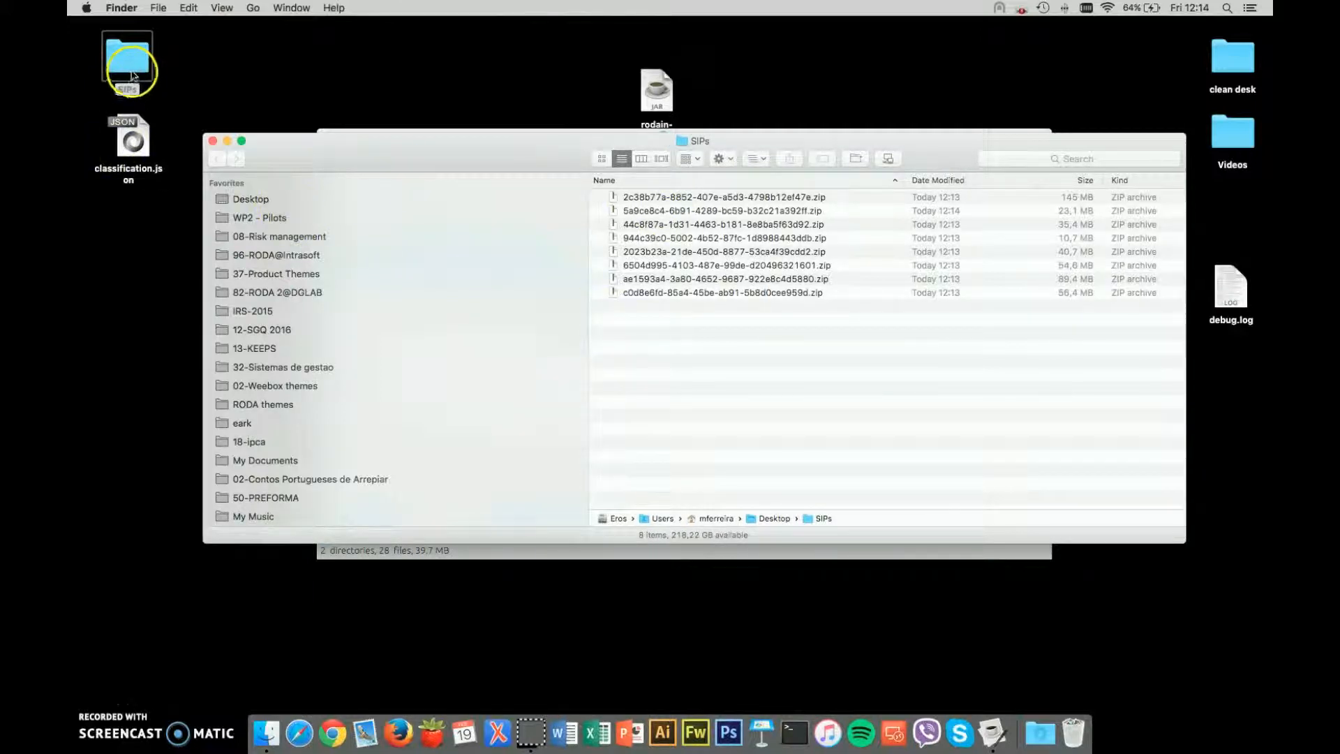
Step: Open the info window of the SIPs folder on the desktop, move it to examine the folder's total size, and close it
click(134, 68)
key(super+i)
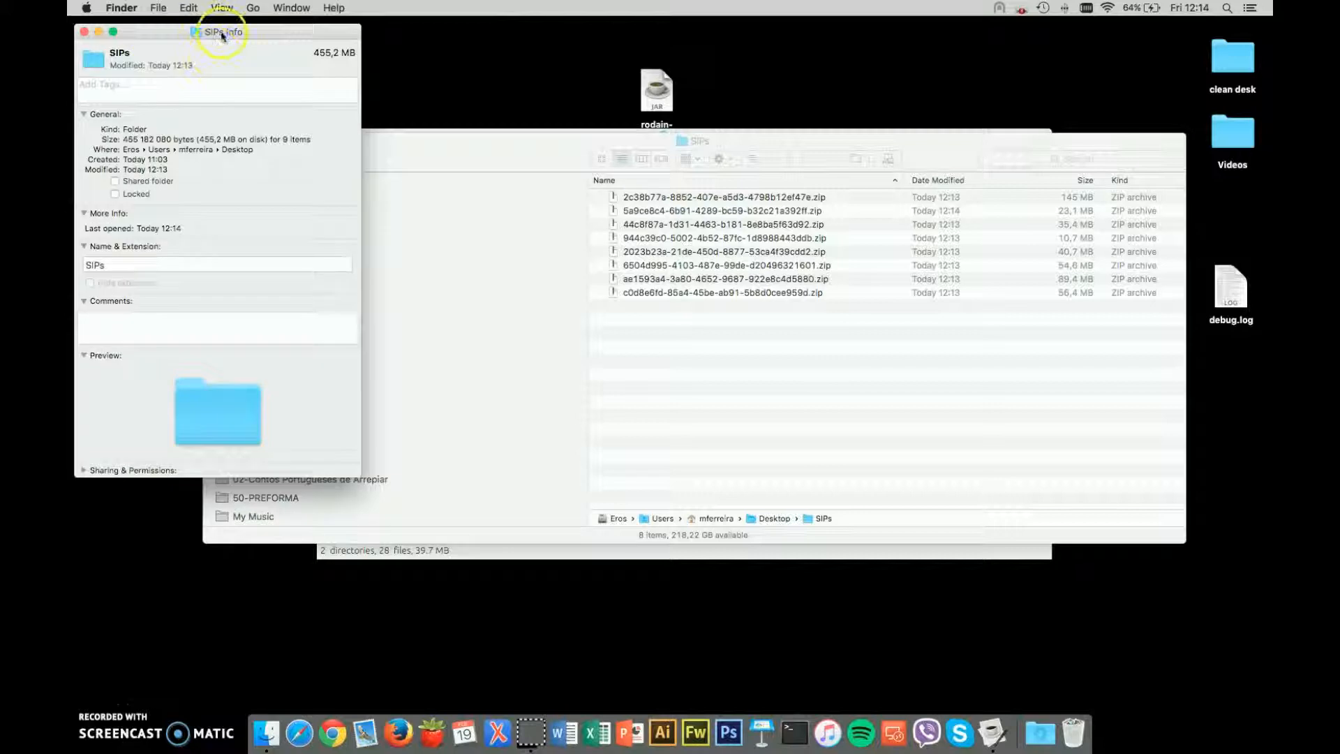
drag(223, 28, 443, 148)
drag(531, 170, 586, 172)
drag(501, 145, 438, 137)
click(276, 174)
Step: Select all the exported ZIP archives in the SIPs folder, from the first to the last
click(717, 179)
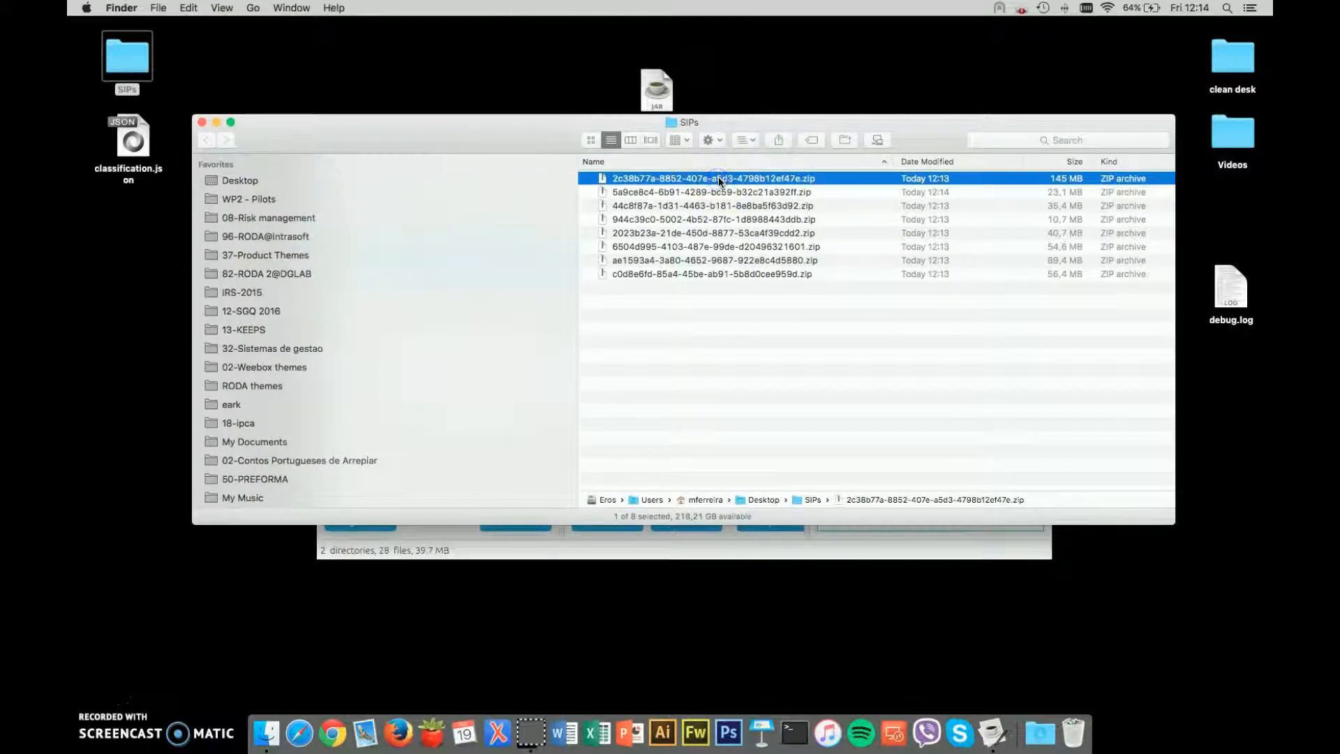
key(shift+Down)
key(shift+Down)
key(shift+Down)
key(shift+Down)
key(shift+Down)
key(shift+Down)
key(shift+Down)
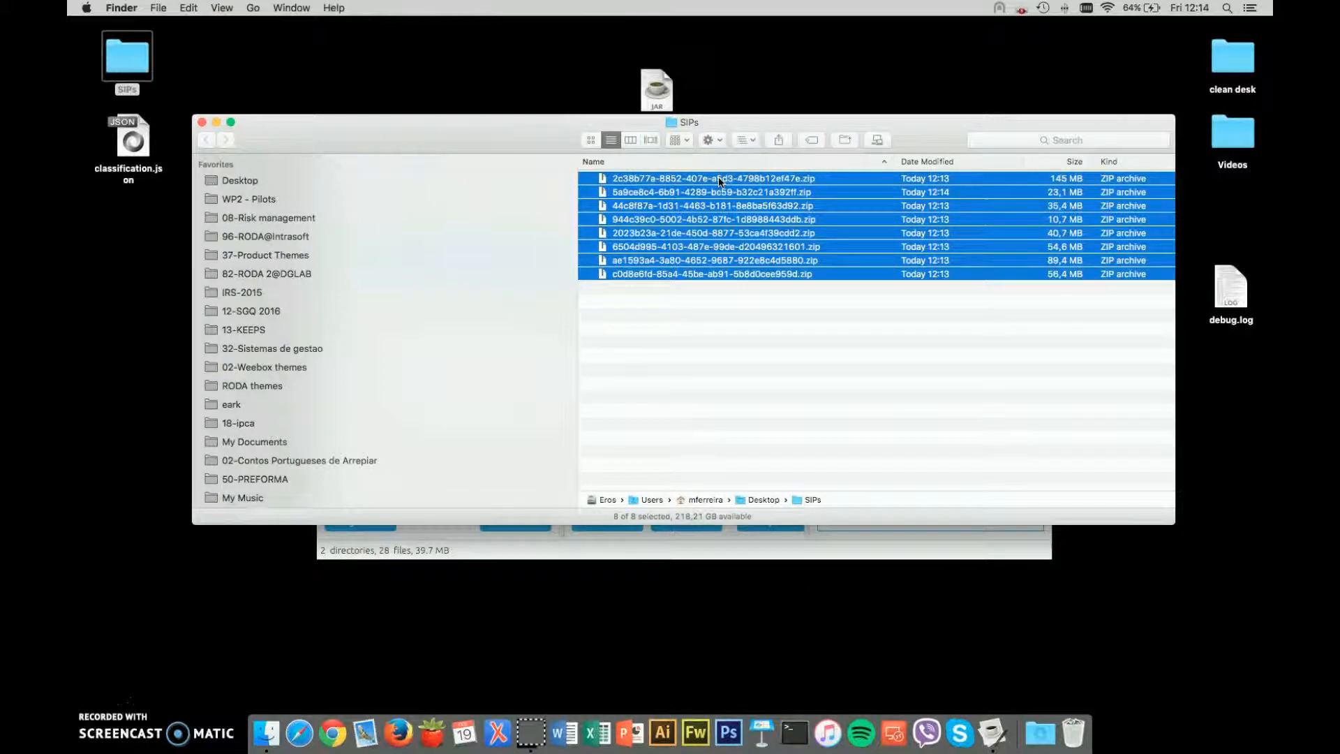
Step: Shift the SIPs folder window and widen its Name column, clearing the selection and reselecting all the ZIP archives
drag(541, 140, 485, 141)
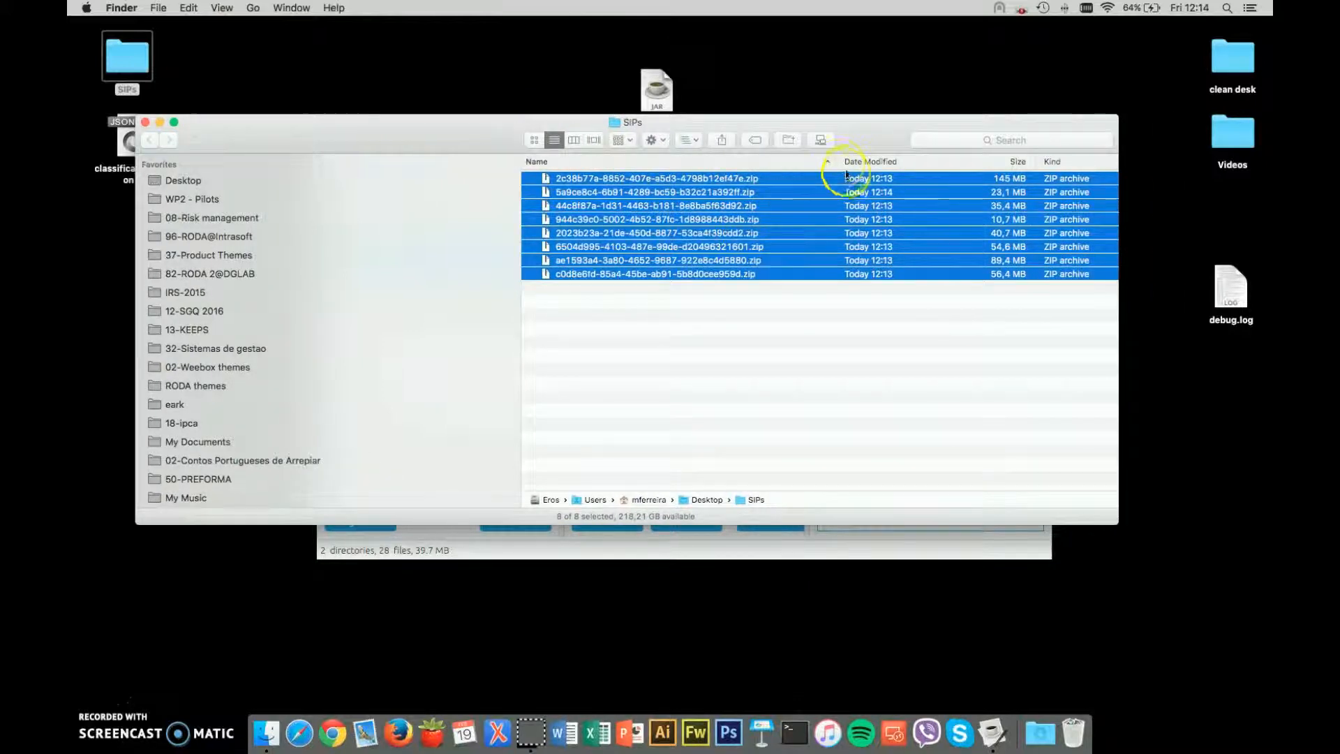
drag(836, 162, 885, 161)
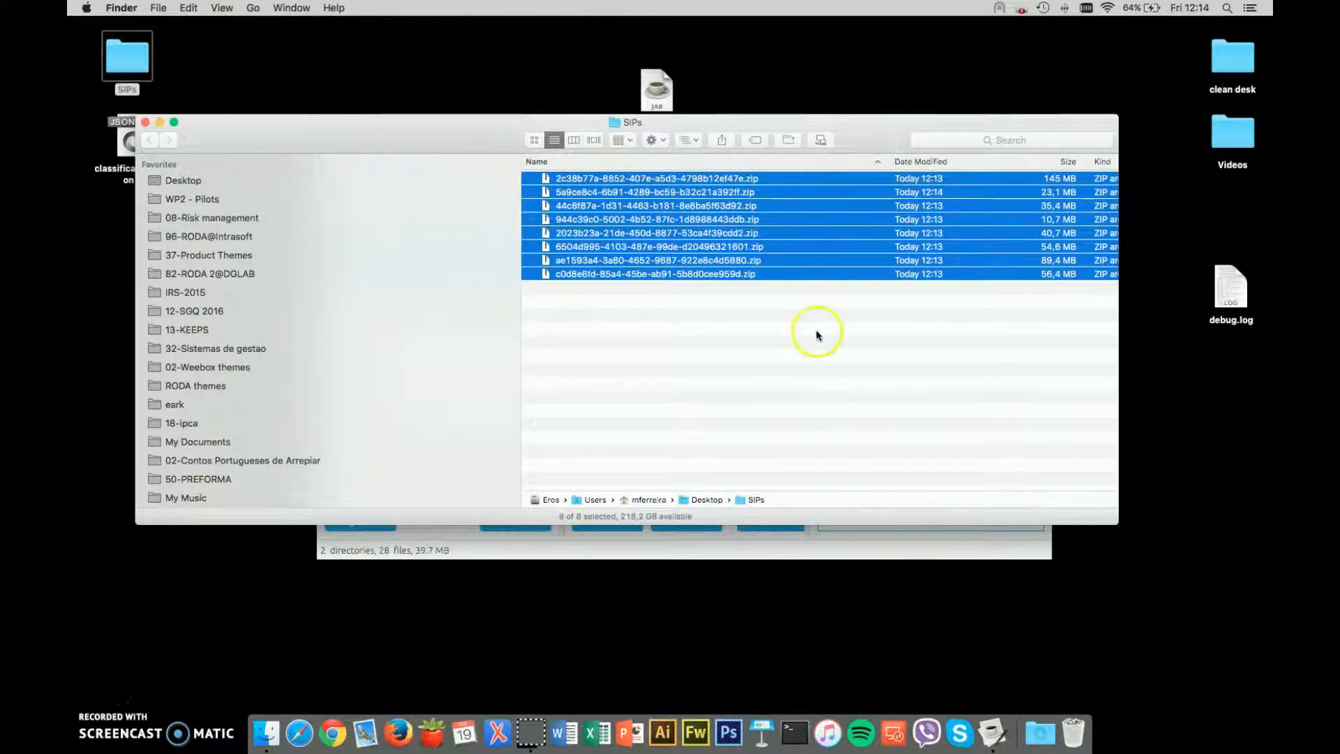
click(814, 332)
drag(810, 369, 624, 167)
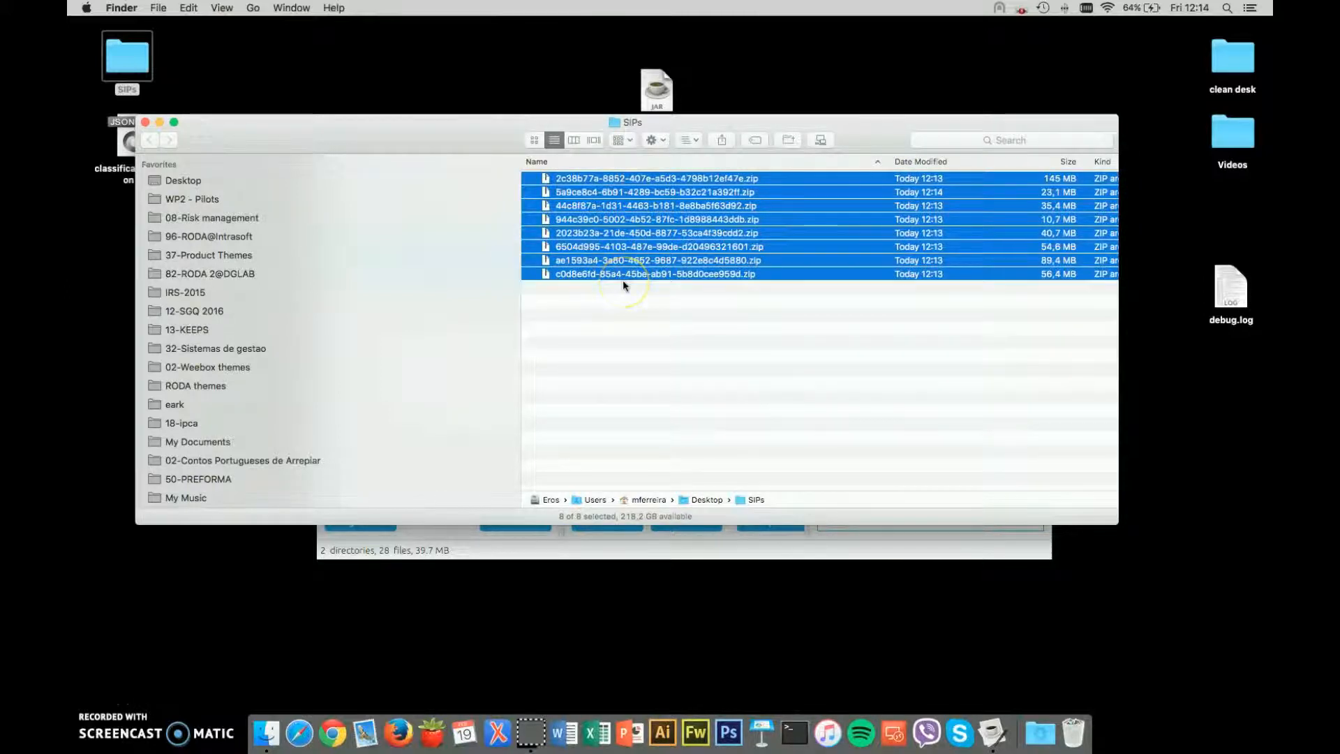